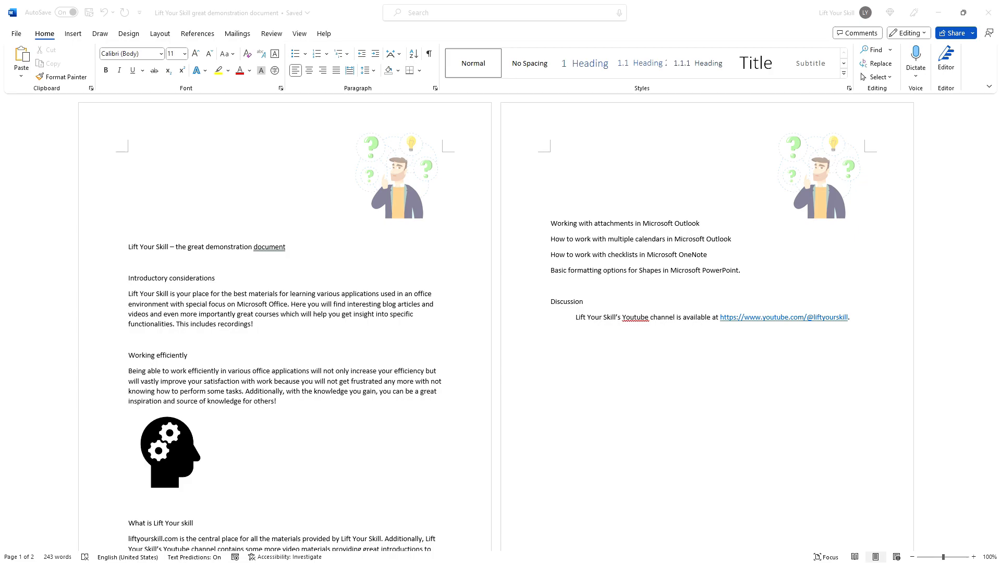
Step: Apply Heading 1 to the 'Introductory considerations' line so it is numbered 1
{"action": "left_click", "coordinate": [47, 34]}
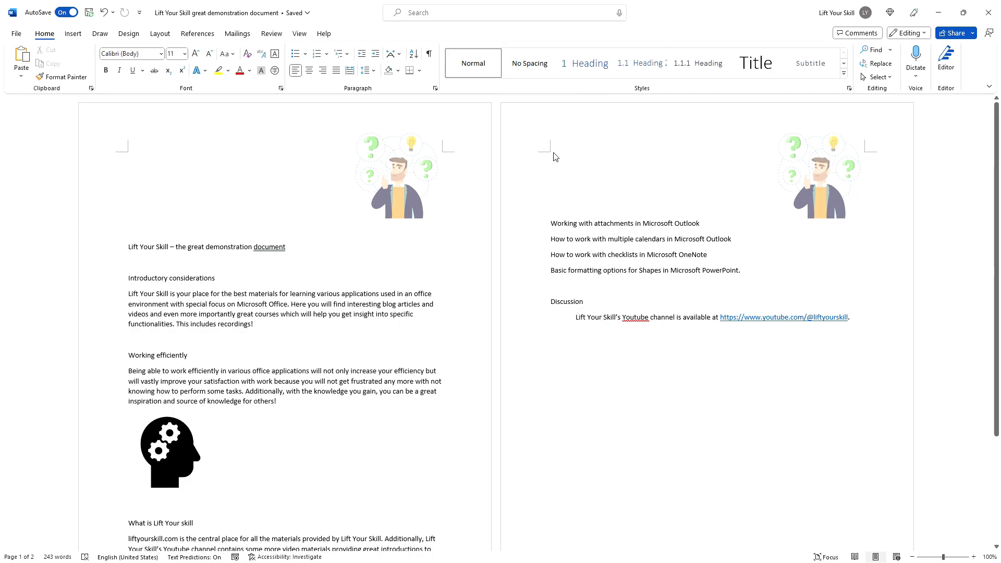
{"action": "triple_click", "coordinate": [220, 281]}
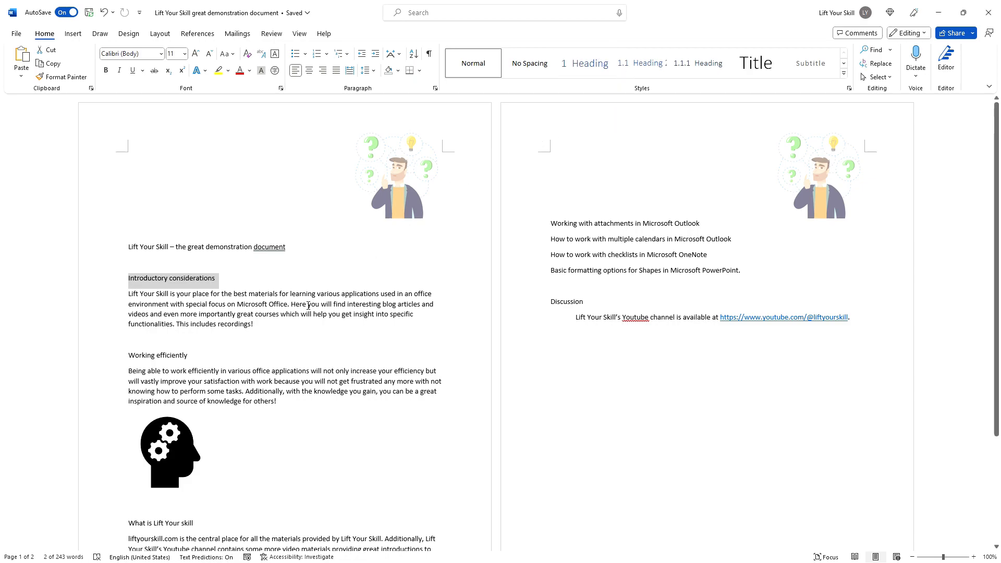
{"action": "left_click", "coordinate": [594, 72]}
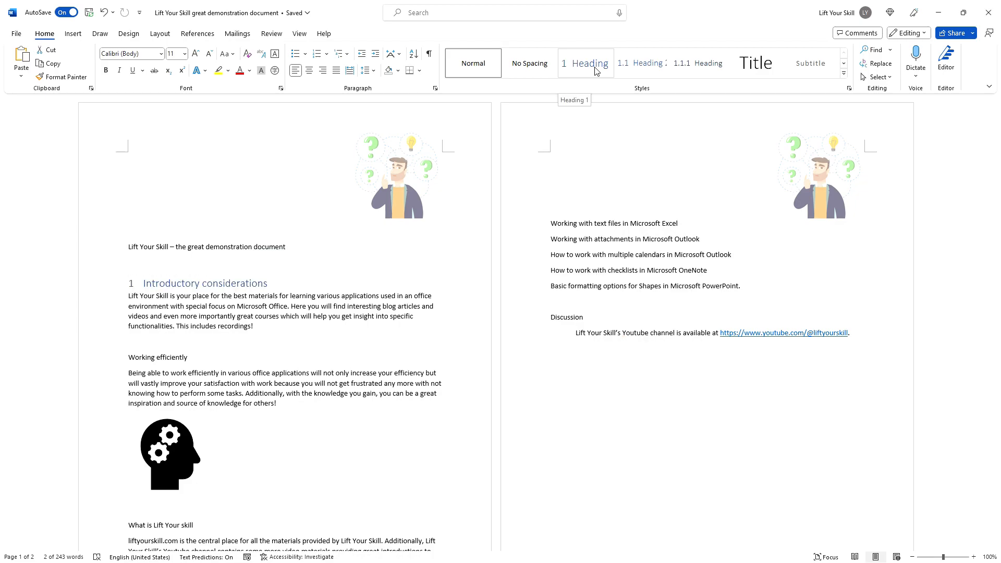
{"action": "left_click", "coordinate": [303, 325]}
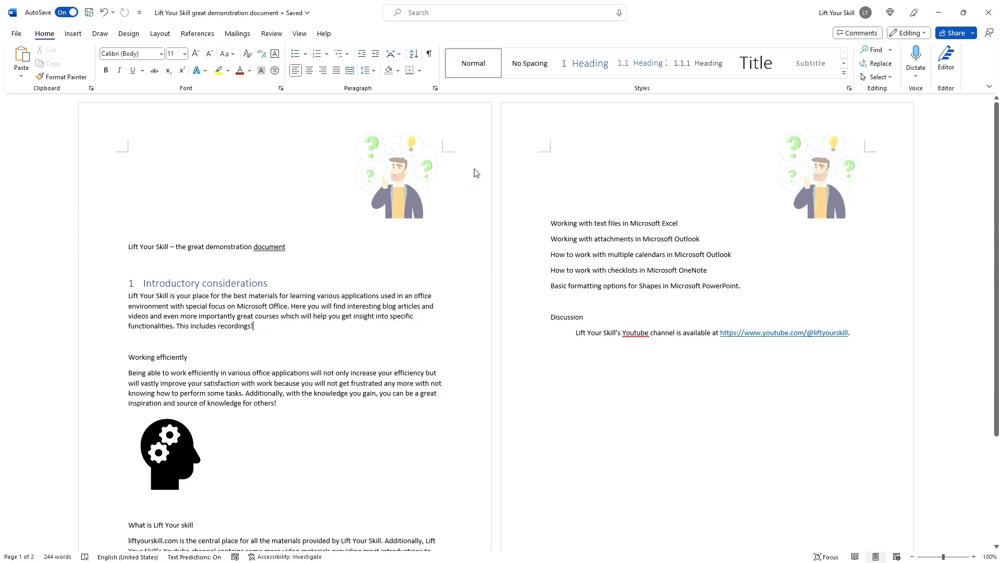
{"action": "left_click", "coordinate": [844, 64]}
{"action": "left_click", "coordinate": [844, 64]}
{"action": "left_click", "coordinate": [842, 54]}
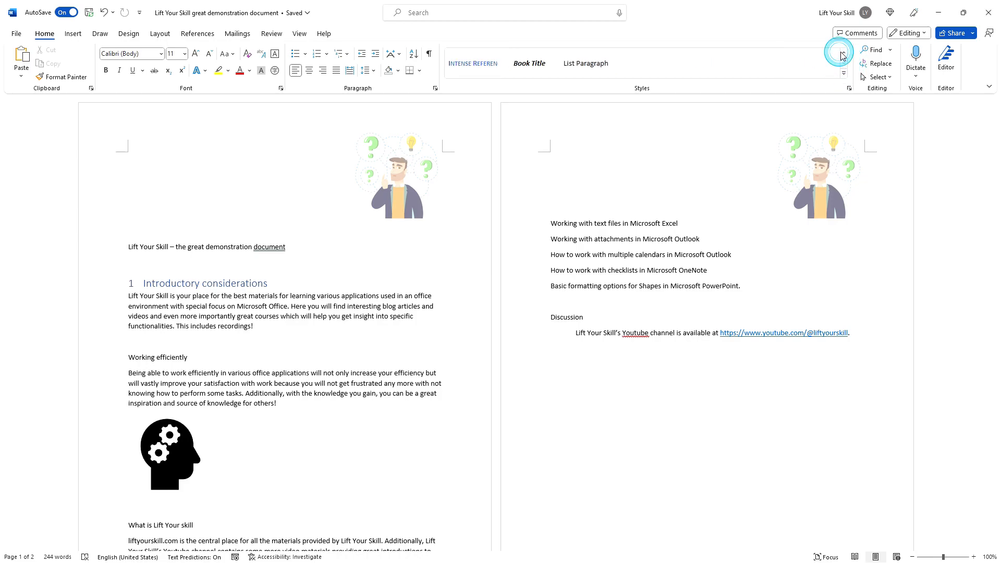
{"action": "left_click", "coordinate": [842, 54]}
{"action": "left_click", "coordinate": [844, 74]}
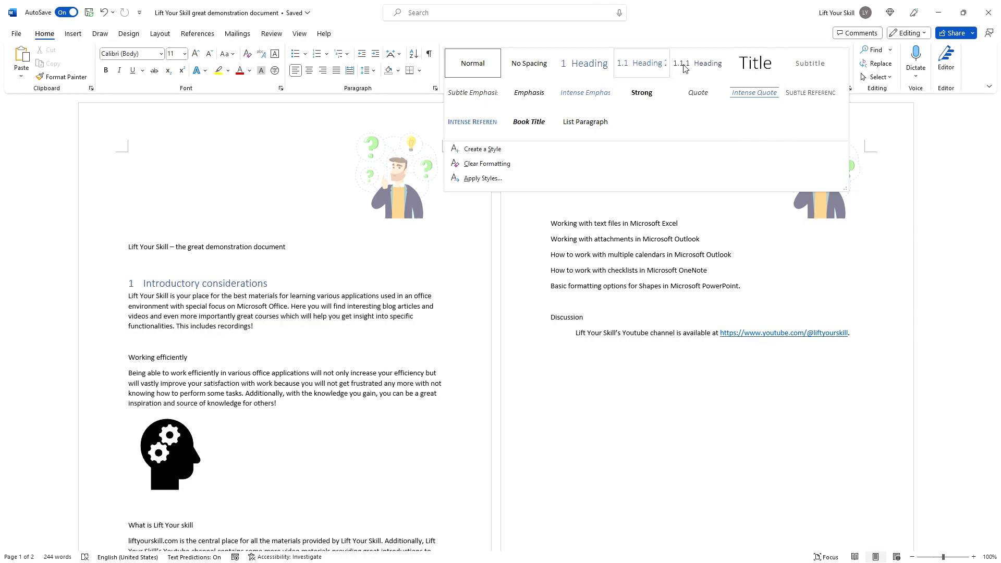
{"action": "left_click", "coordinate": [693, 31]}
{"action": "left_click", "coordinate": [692, 30]}
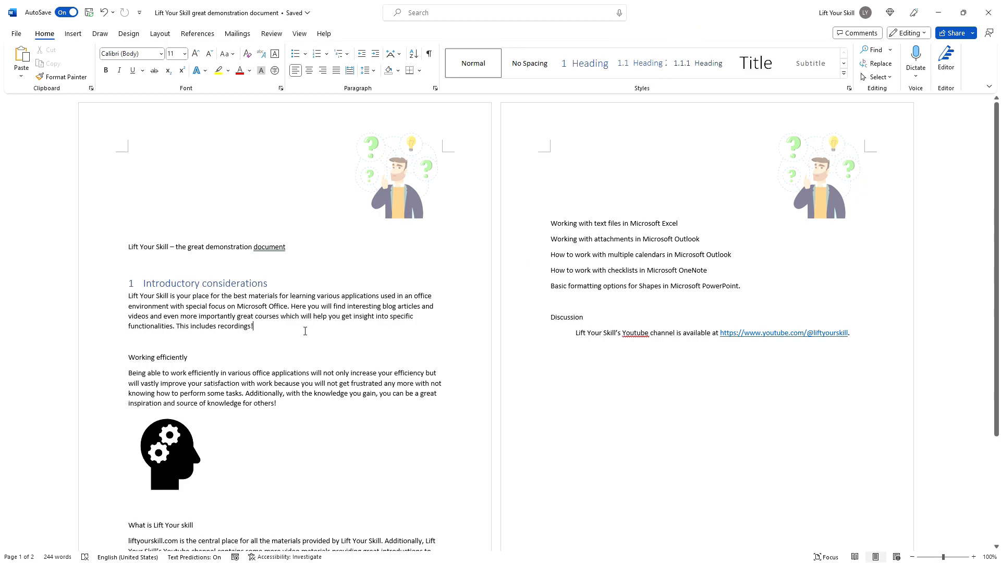
{"action": "right_click", "coordinate": [595, 69]}
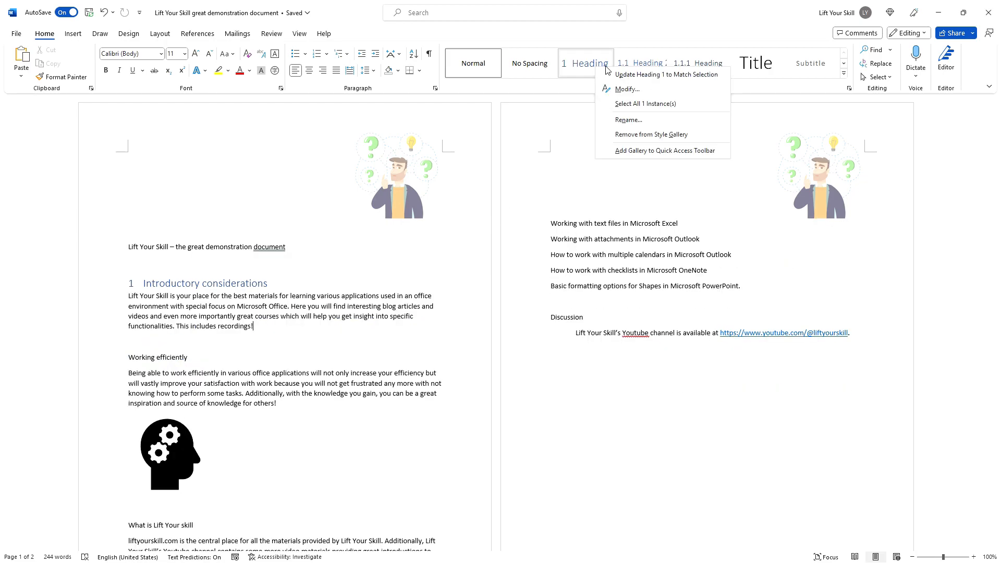
{"action": "left_click", "coordinate": [628, 89]}
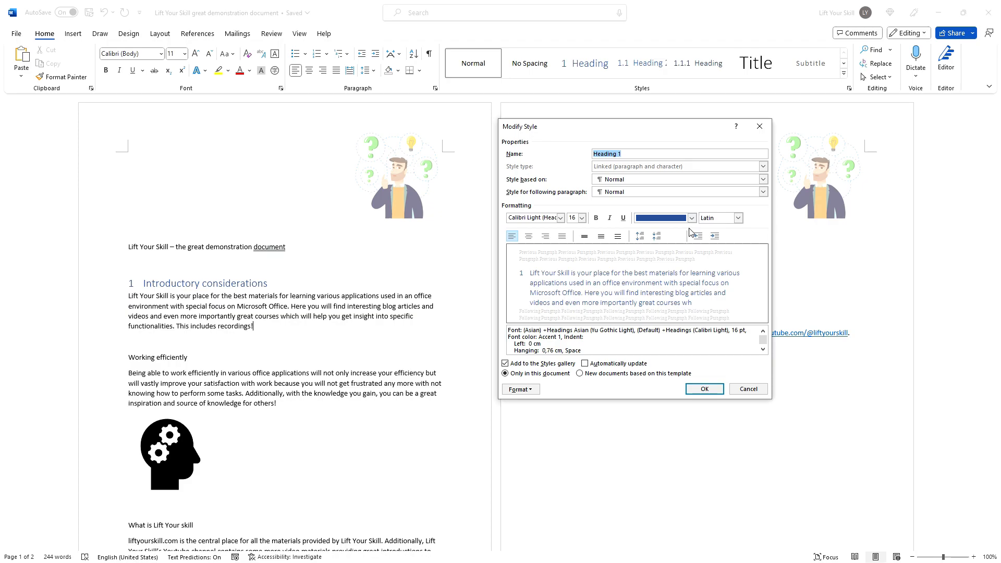
{"action": "left_click", "coordinate": [718, 388]}
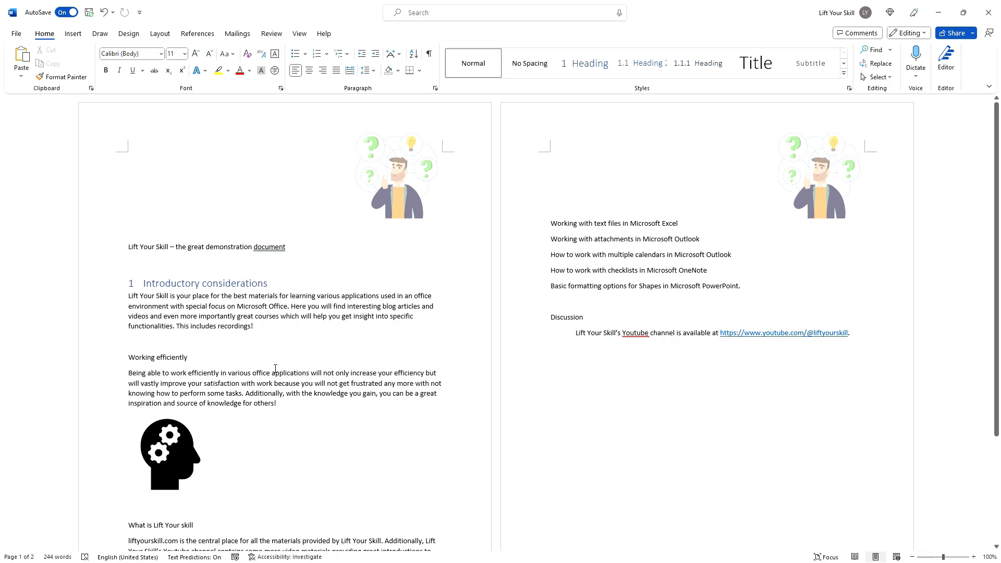
{"action": "left_click", "coordinate": [255, 325]}
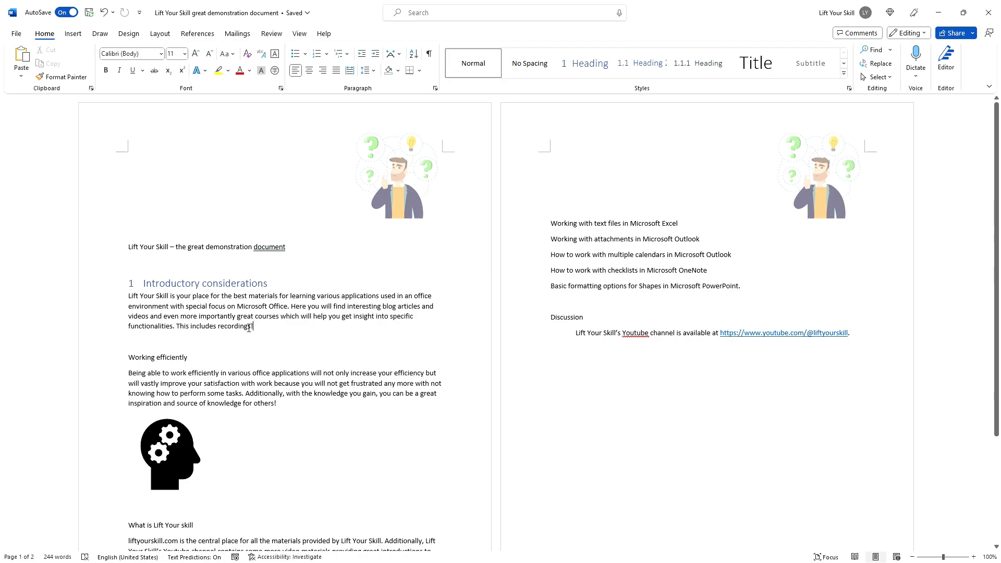
{"action": "left_click", "coordinate": [844, 74]}
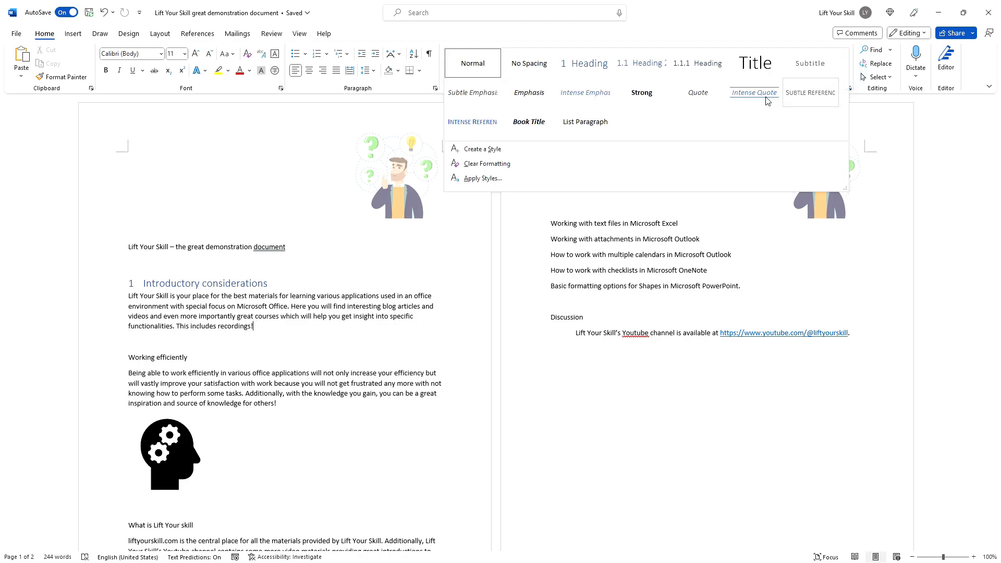
{"action": "left_click", "coordinate": [503, 154]}
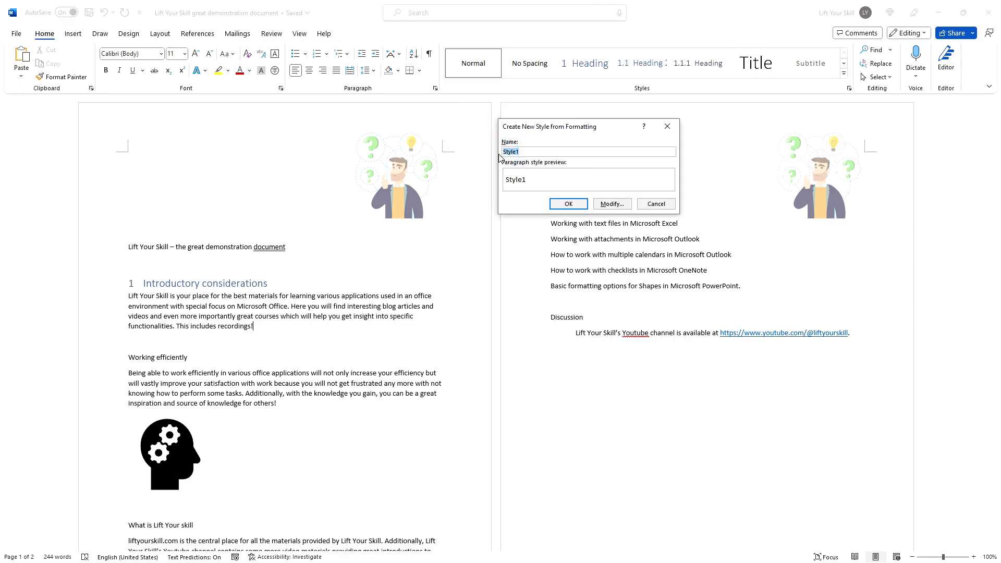
{"action": "type", "text": "Lift Your Skill text s"}
{"action": "left_click", "coordinate": [607, 203]}
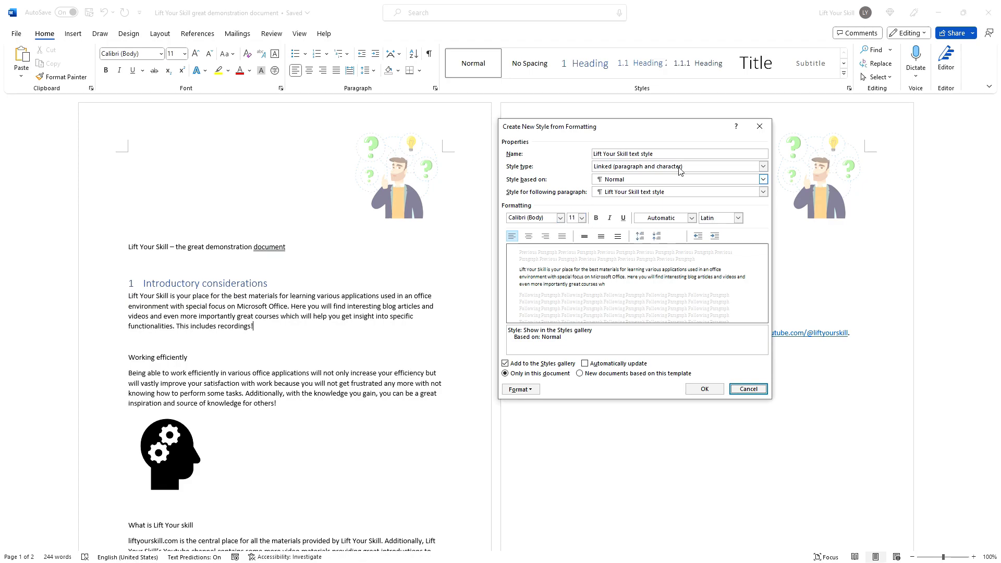
{"action": "left_click", "coordinate": [748, 388]}
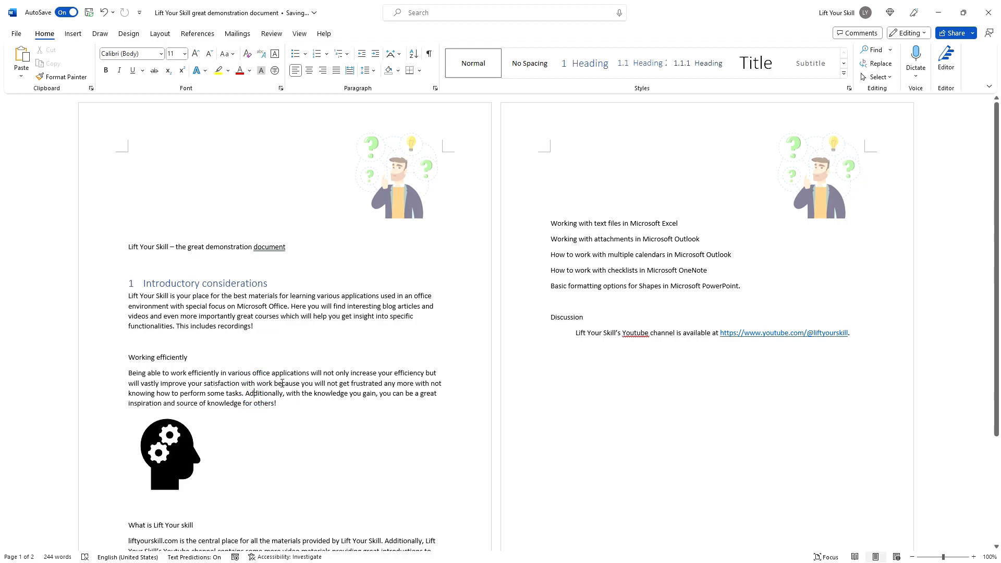
Step: Browse the Design ribbon's Document Formatting style sets without changing the document's formatting
{"action": "left_click", "coordinate": [126, 34]}
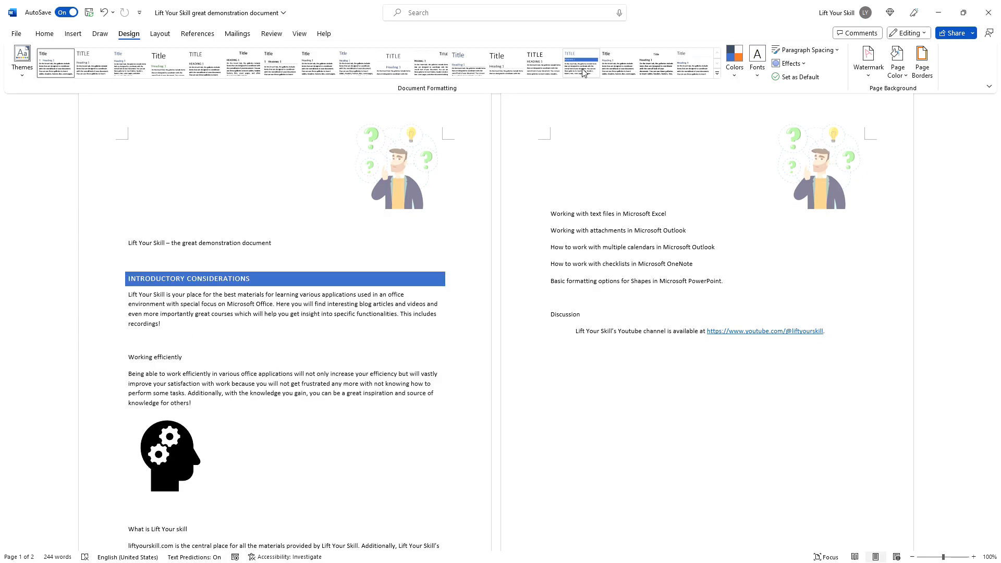
{"action": "left_click", "coordinate": [508, 79]}
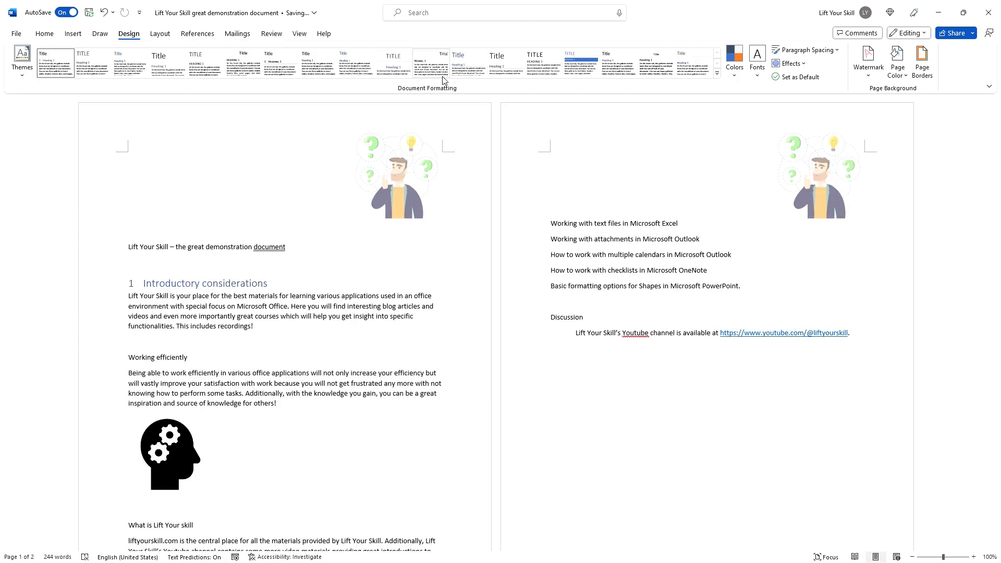
{"action": "left_click", "coordinate": [227, 344]}
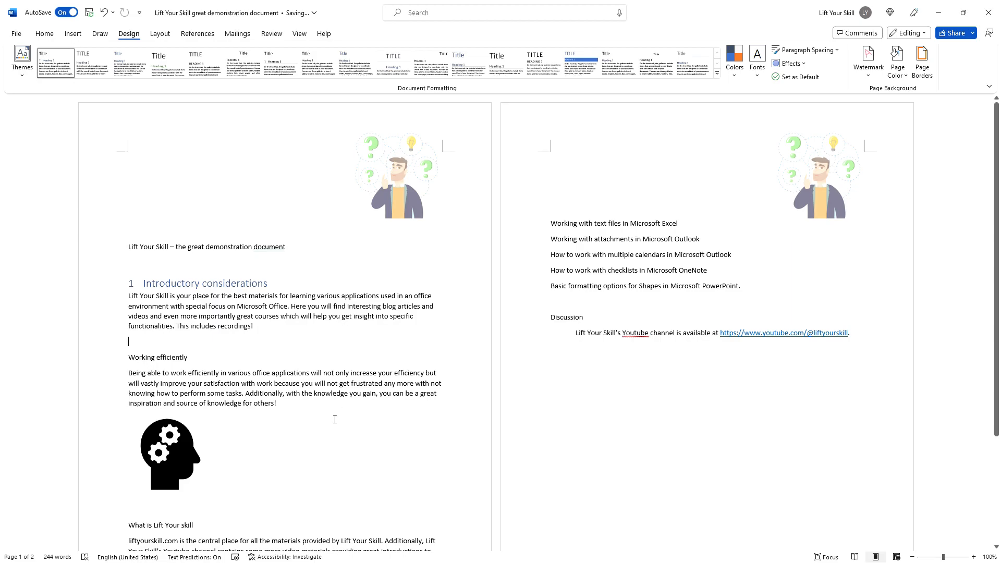
Step: Open the Styles pane, move and enlarge it, and open Modify for the Normal style
{"action": "left_click", "coordinate": [45, 34]}
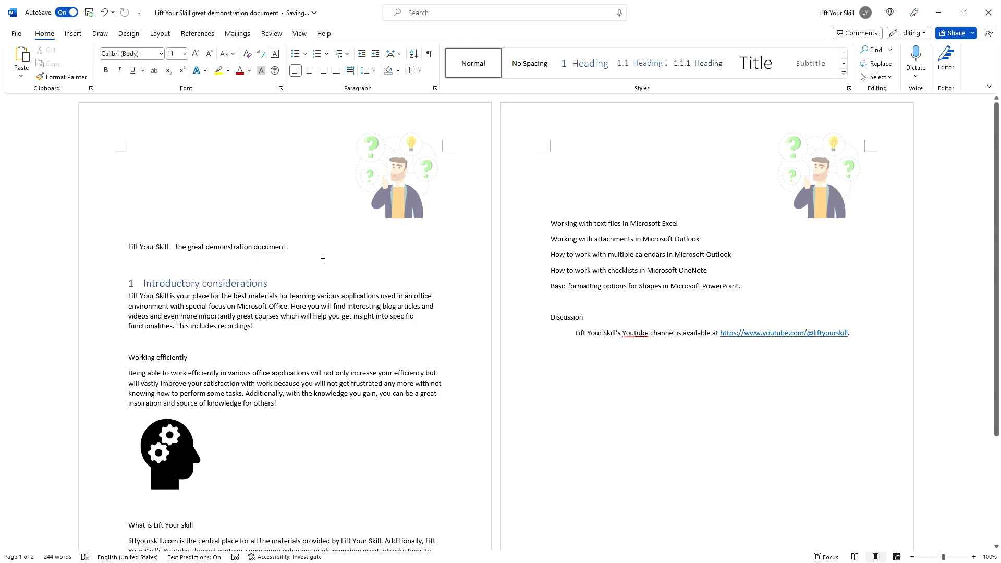
{"action": "left_click", "coordinate": [184, 356]}
{"action": "left_click", "coordinate": [850, 88]}
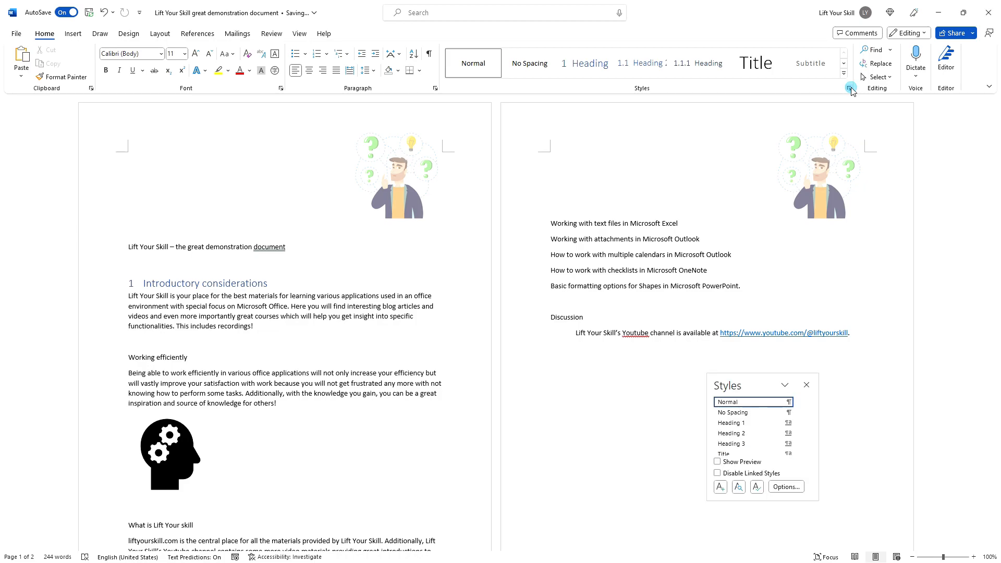
{"action": "left_click_drag", "start_coordinate": [760, 380], "coordinate": [836, 186]}
{"action": "left_click_drag", "start_coordinate": [861, 307], "coordinate": [872, 477]}
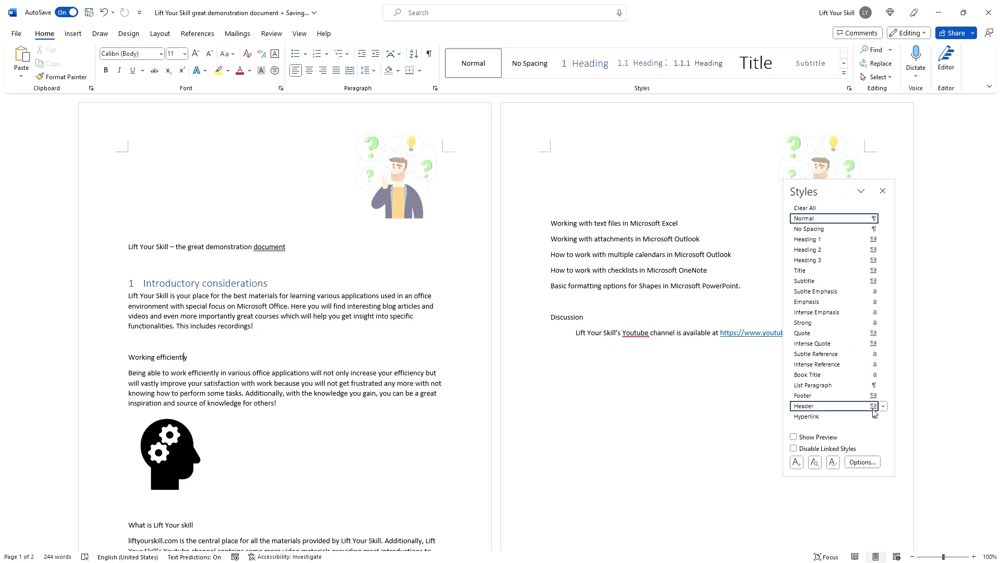
{"action": "right_click", "coordinate": [825, 221]}
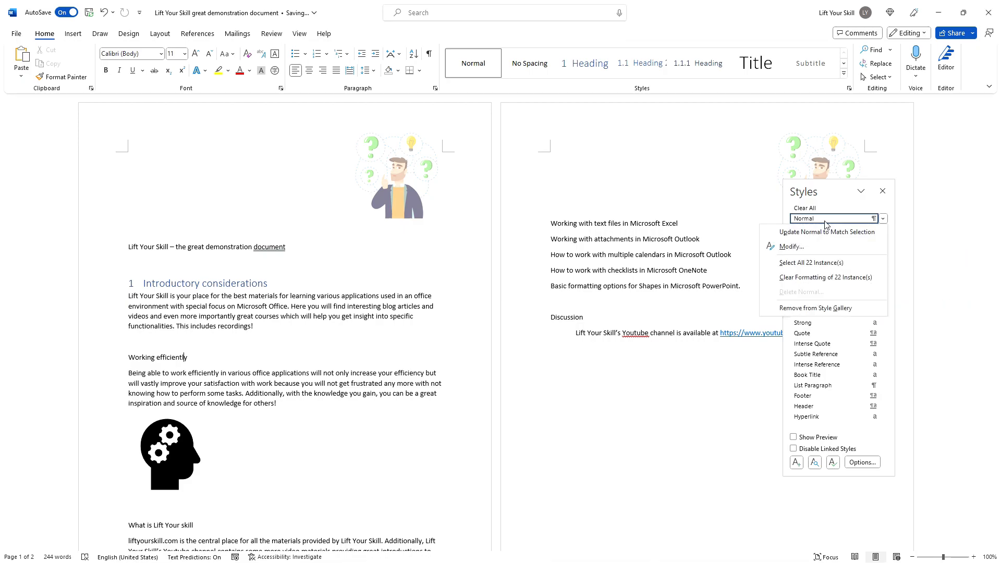
{"action": "left_click", "coordinate": [810, 248]}
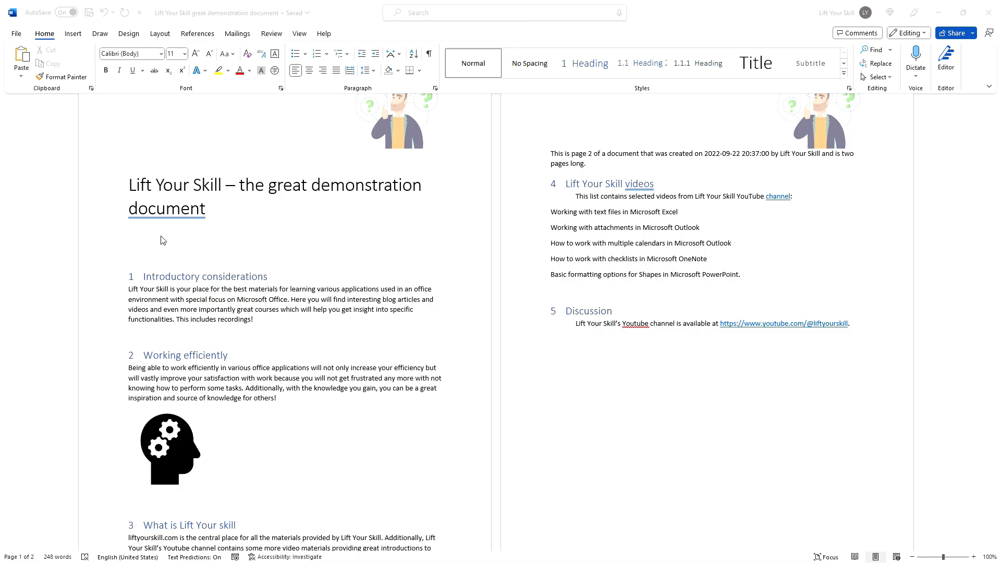
Step: Insert the Automatic Table 1 table of contents from References below the title
{"action": "left_click", "coordinate": [139, 243]}
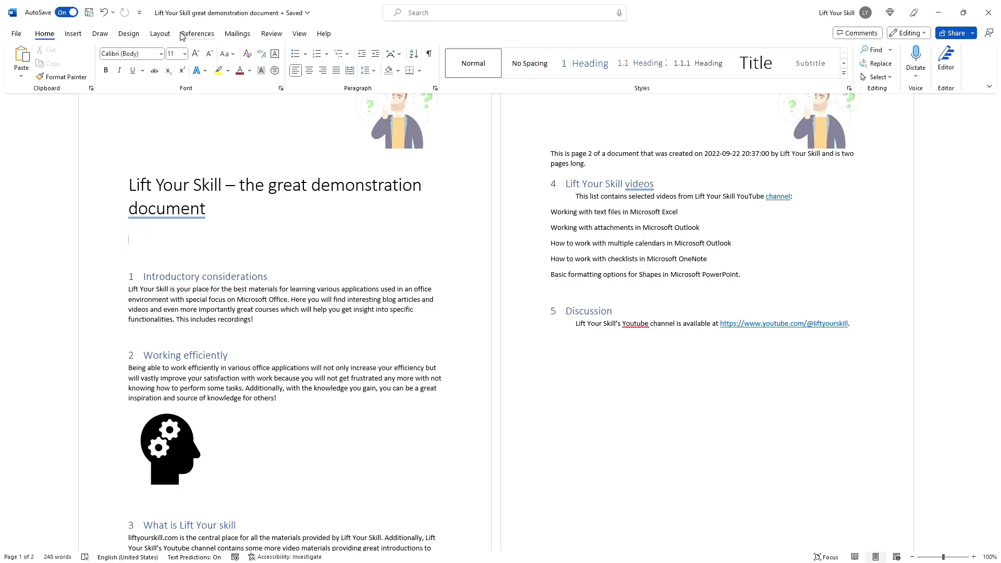
{"action": "left_click", "coordinate": [197, 33]}
{"action": "left_click", "coordinate": [27, 67]}
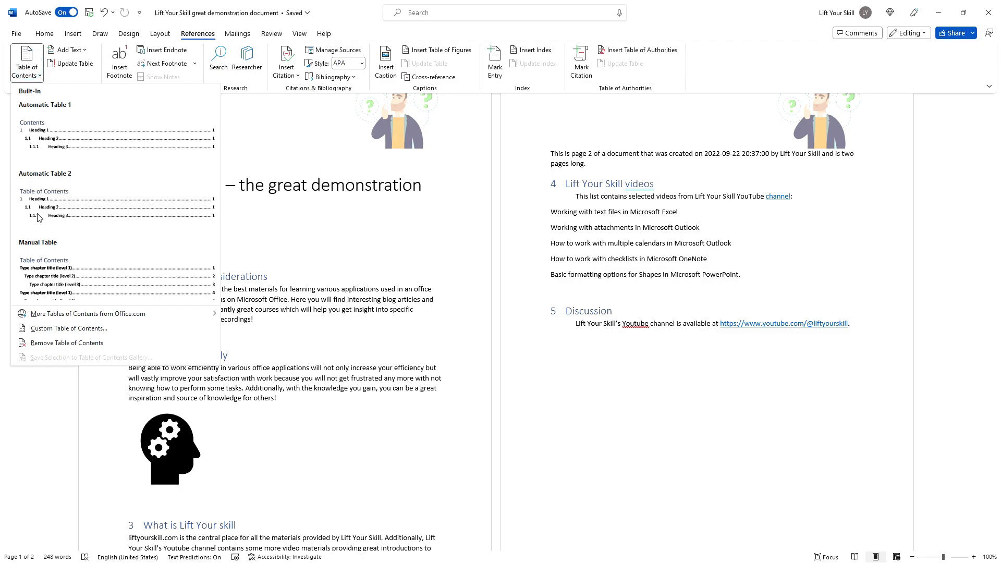
{"action": "left_click", "coordinate": [62, 144]}
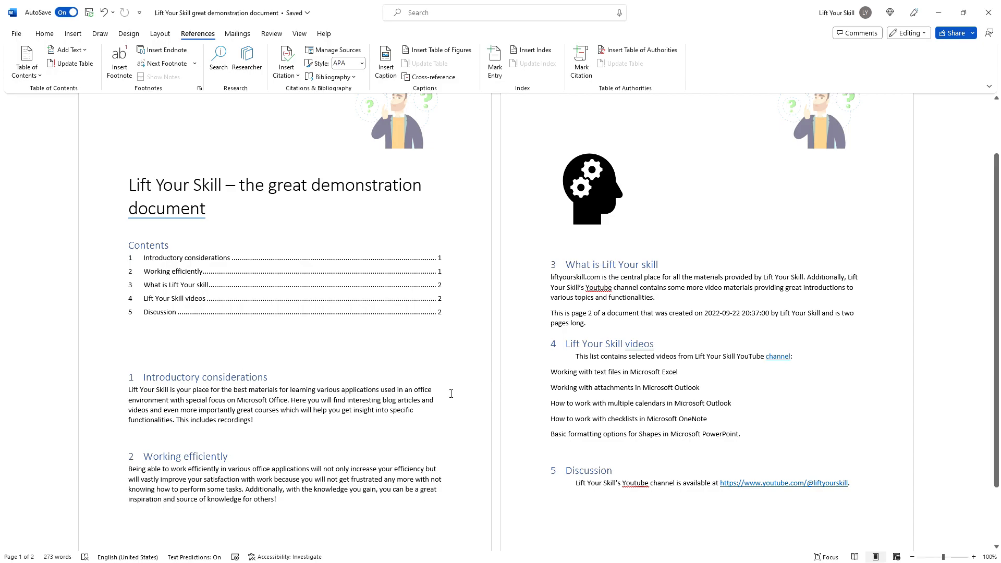
Step: Make the sentence 'This includes recordings!' bold, underlined and italic
{"action": "left_click", "coordinate": [51, 35]}
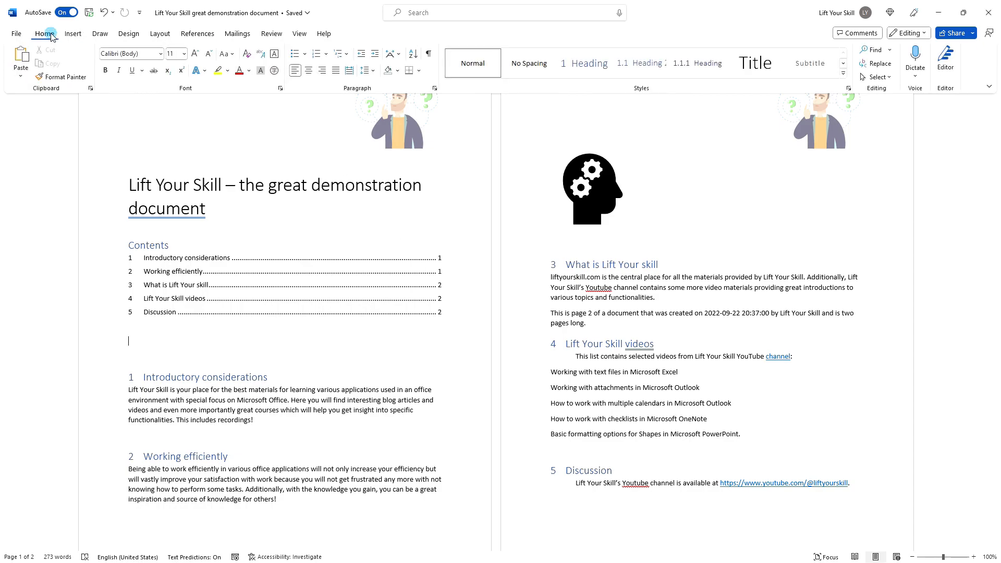
{"action": "left_click_drag", "start_coordinate": [256, 421], "coordinate": [175, 420]}
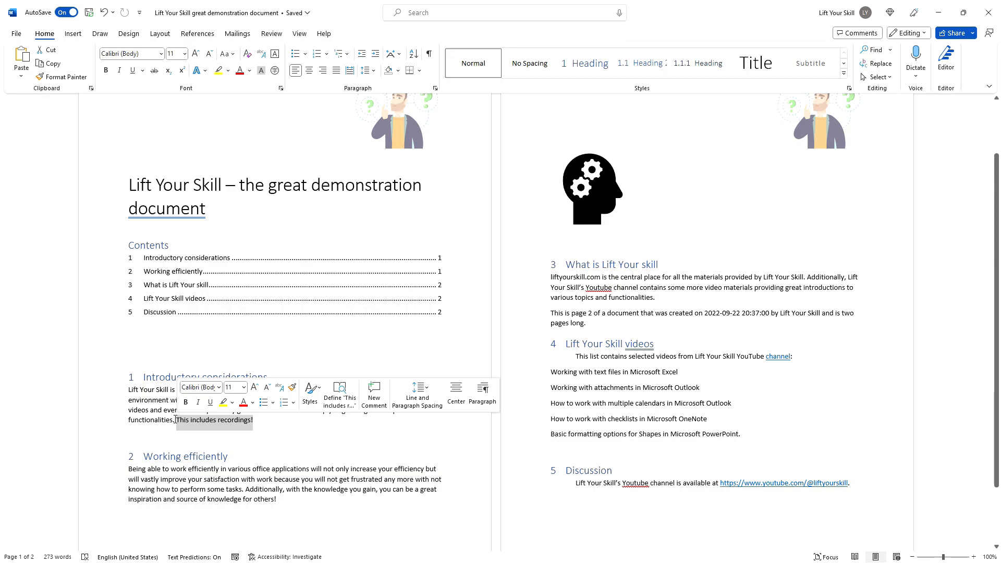
{"action": "key", "text": "ctrl+b"}
{"action": "key", "text": "ctrl+u"}
{"action": "key", "text": "ctrl+i"}
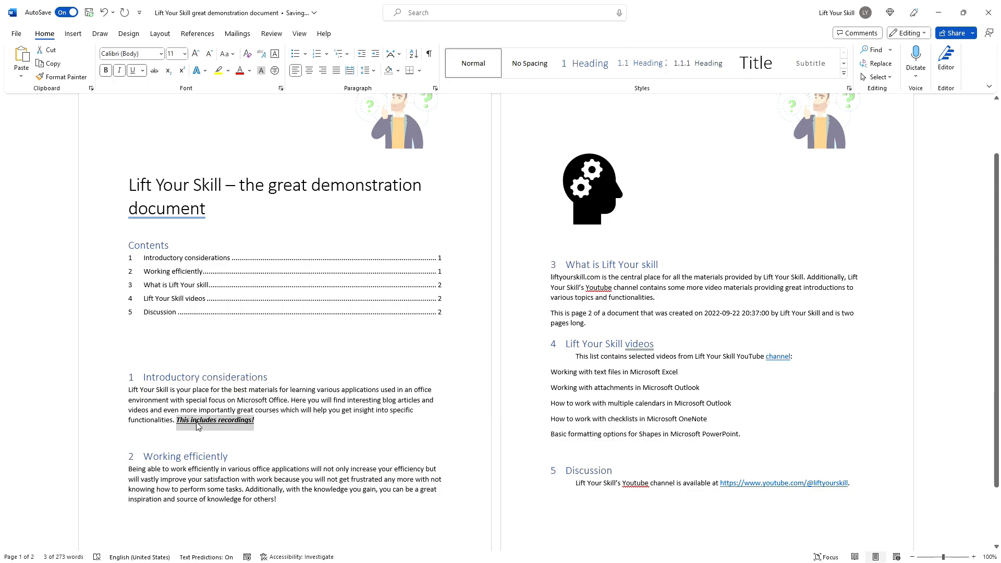
Step: Update the Normal style to match the selection, then undo that update
{"action": "right_click", "coordinate": [484, 67]}
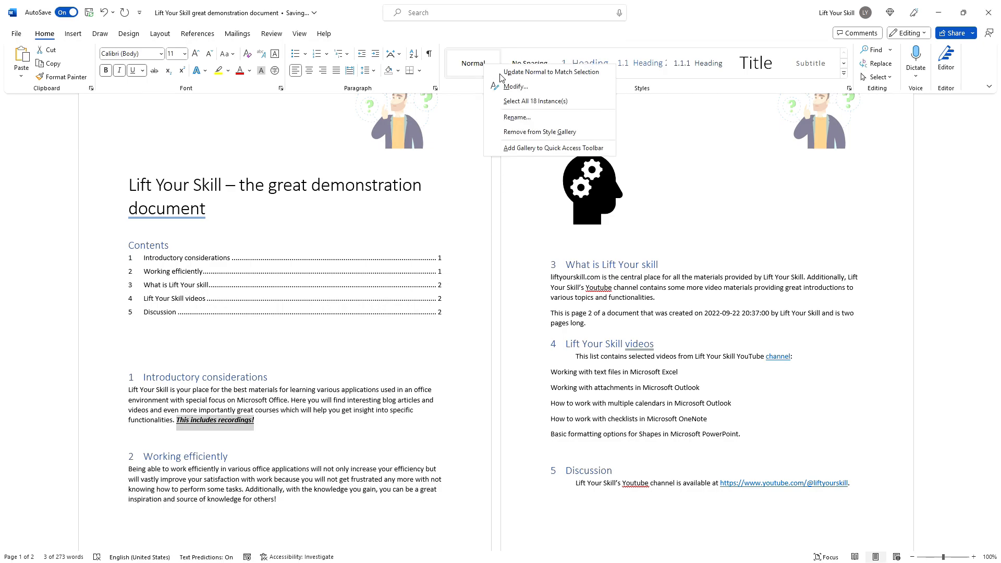
{"action": "left_click", "coordinate": [500, 75]}
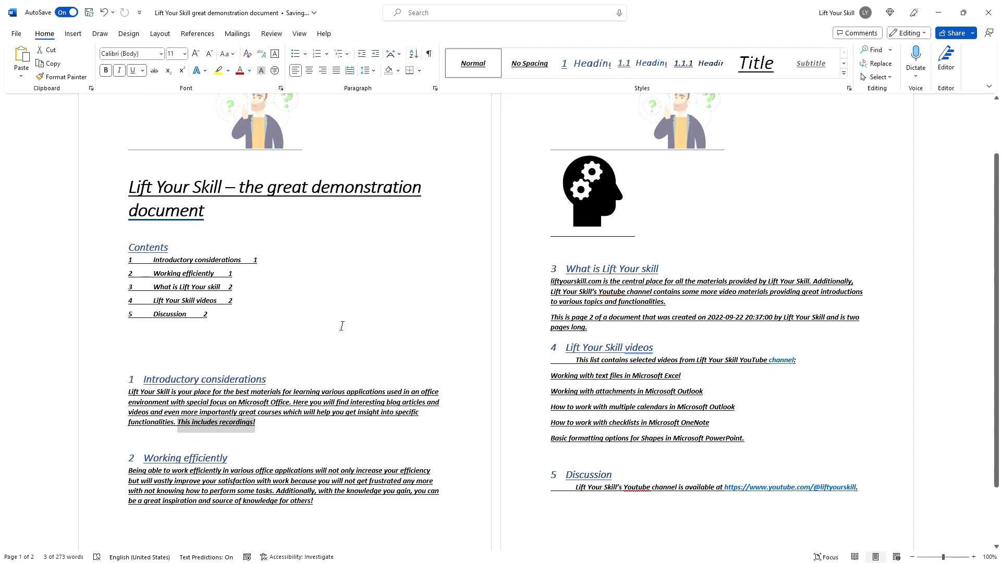
{"action": "key", "text": "ctrl+z"}
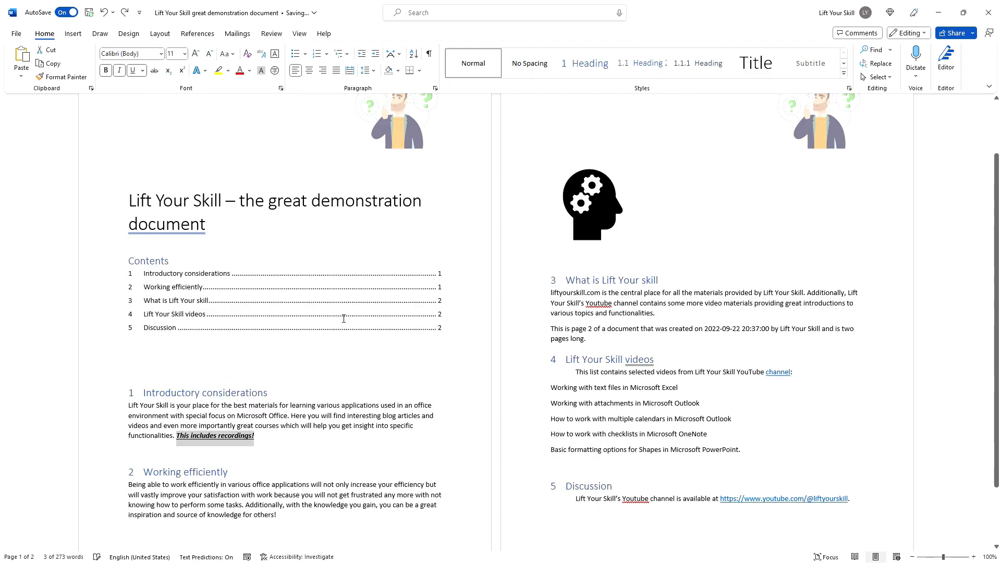
{"action": "left_click", "coordinate": [220, 382]}
{"action": "left_click_drag", "start_coordinate": [618, 486], "coordinate": [540, 280]}
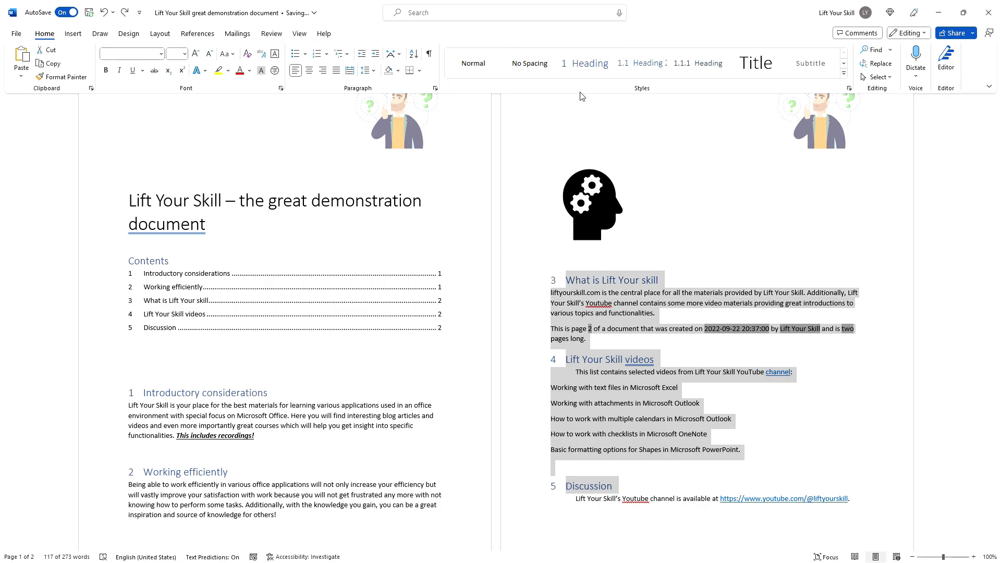
{"action": "left_click", "coordinate": [843, 74]}
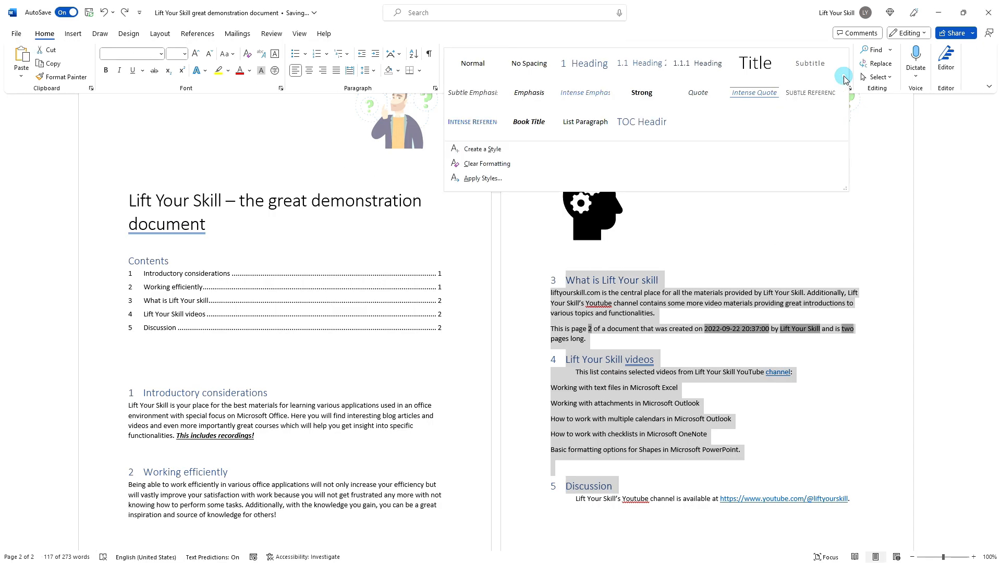
{"action": "left_click", "coordinate": [490, 164]}
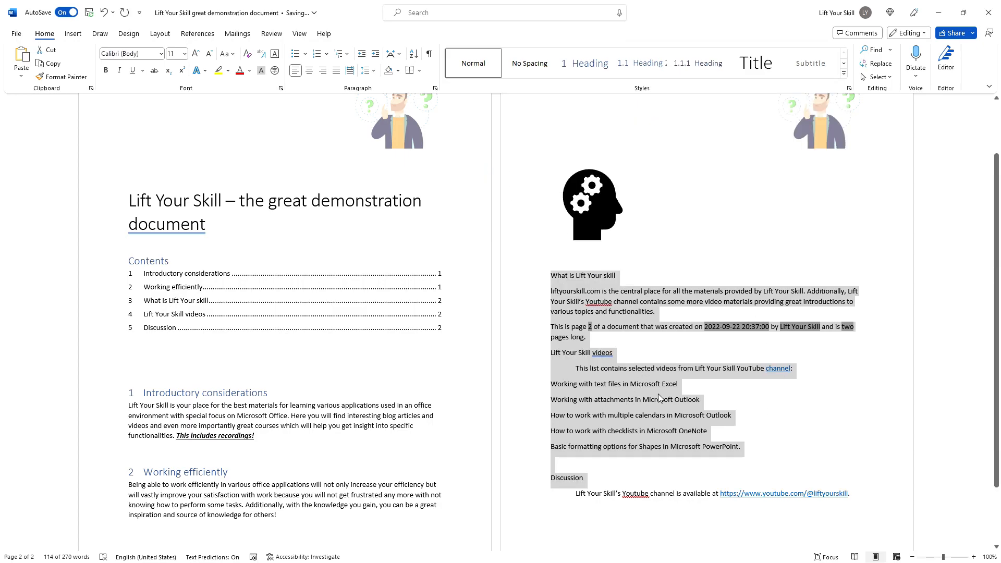
{"action": "left_click", "coordinate": [638, 372]}
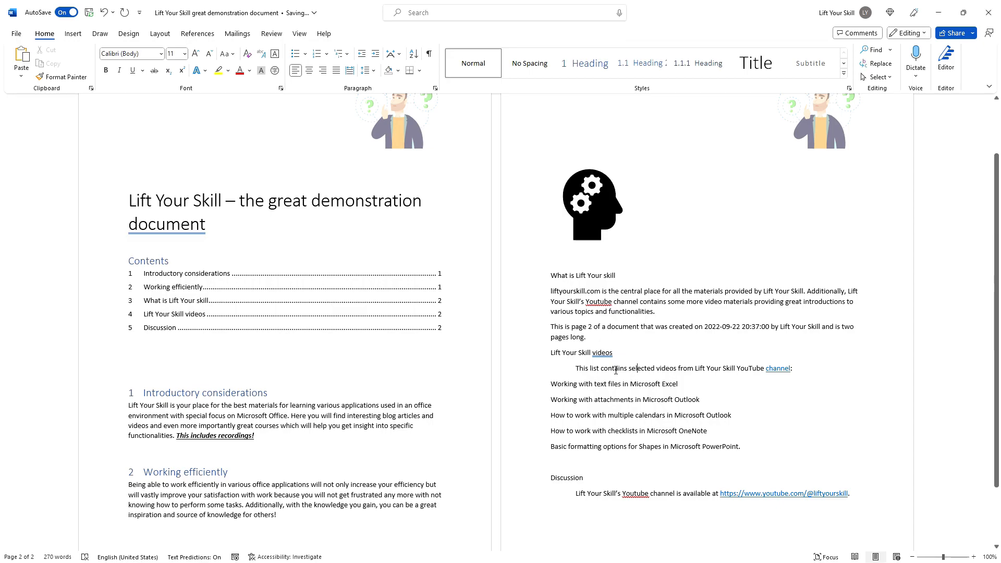
{"action": "key", "text": "ctrl+z"}
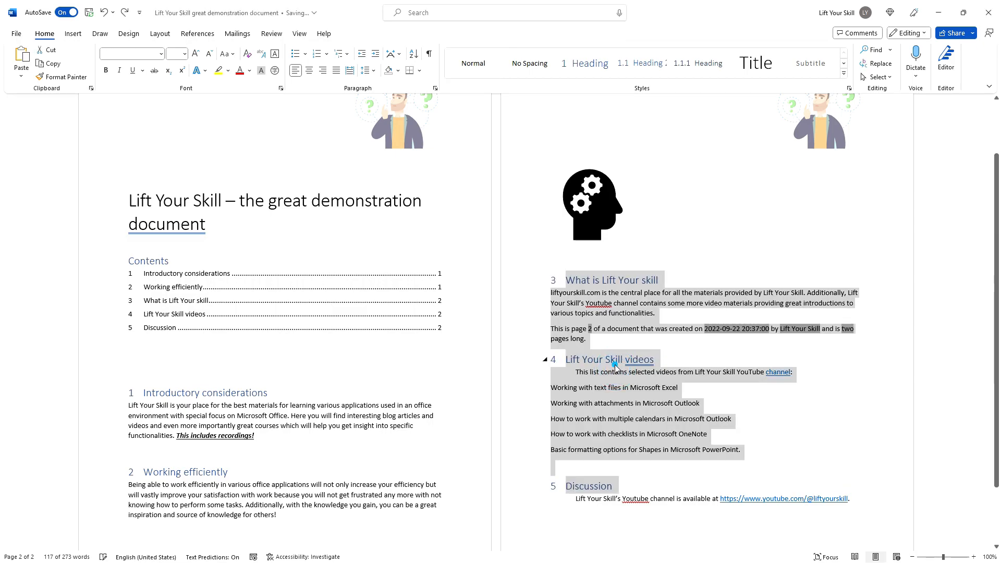
{"action": "left_click", "coordinate": [615, 366]}
{"action": "left_click", "coordinate": [604, 307]}
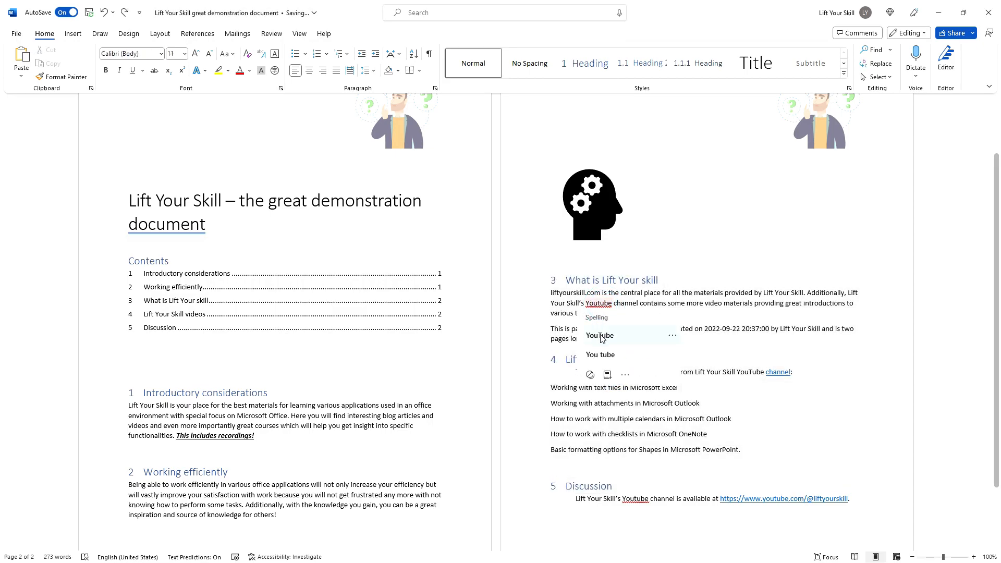
{"action": "left_click", "coordinate": [680, 290]}
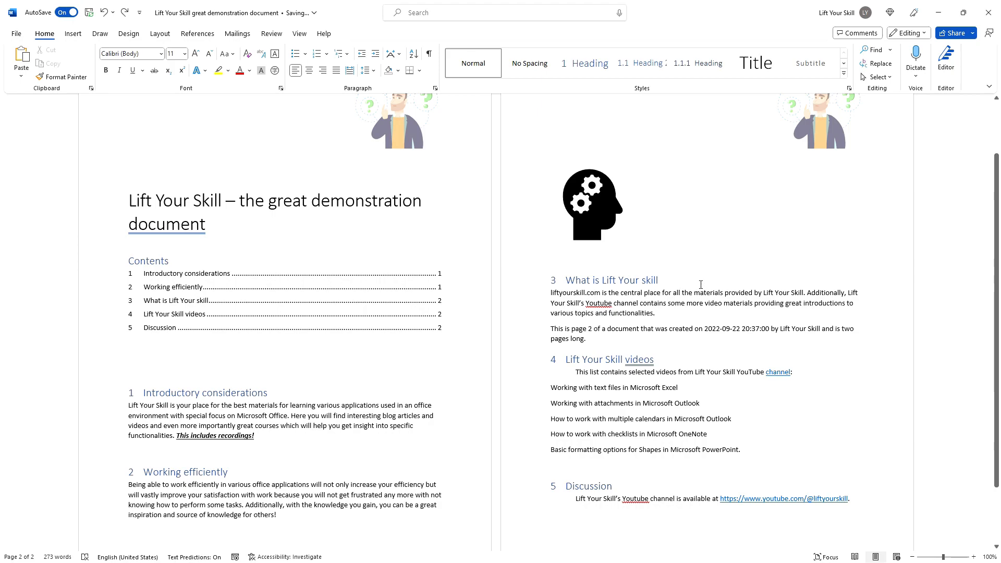
Step: Expand and collapse the style gallery, then open the Styles pane beside the pages
{"action": "left_click", "coordinate": [844, 75]}
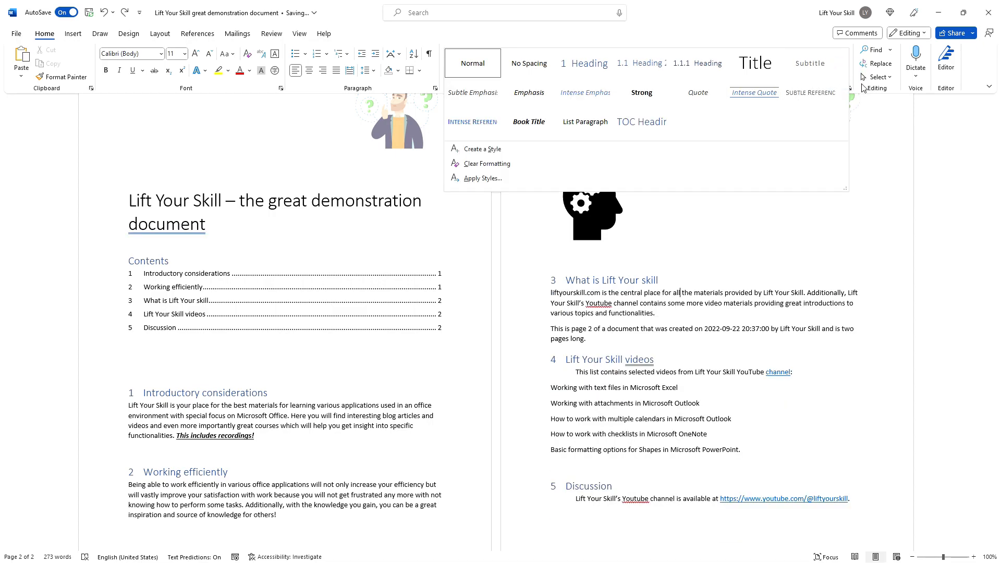
{"action": "left_click", "coordinate": [850, 81]}
{"action": "left_click", "coordinate": [848, 88]}
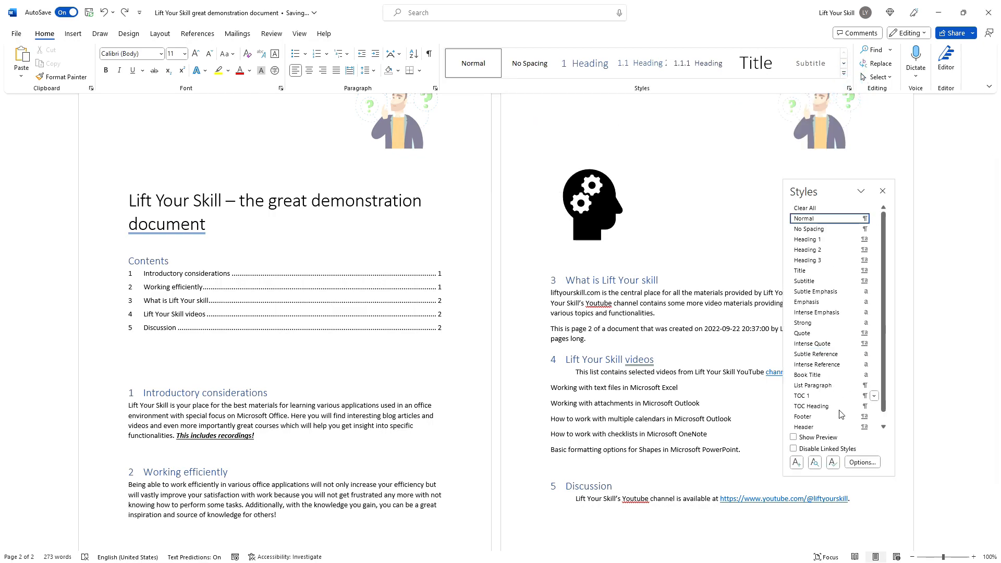
Step: View the Organizer via Manage Styles > Import/Export, keeping Normal.dotm and the document as sources, then close it
{"action": "left_click", "coordinate": [833, 463]}
{"action": "left_click", "coordinate": [415, 394]}
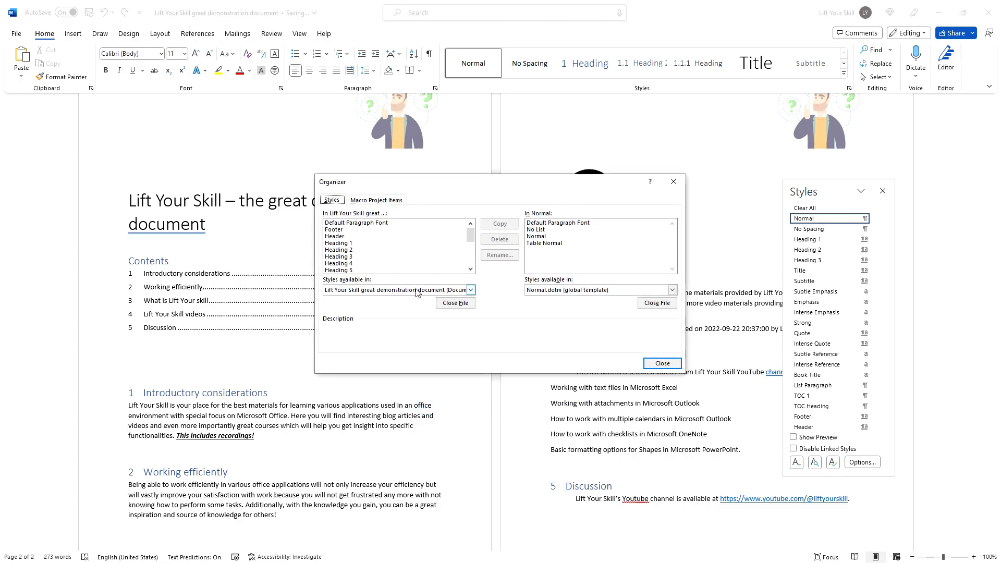
{"action": "left_click", "coordinate": [559, 293]}
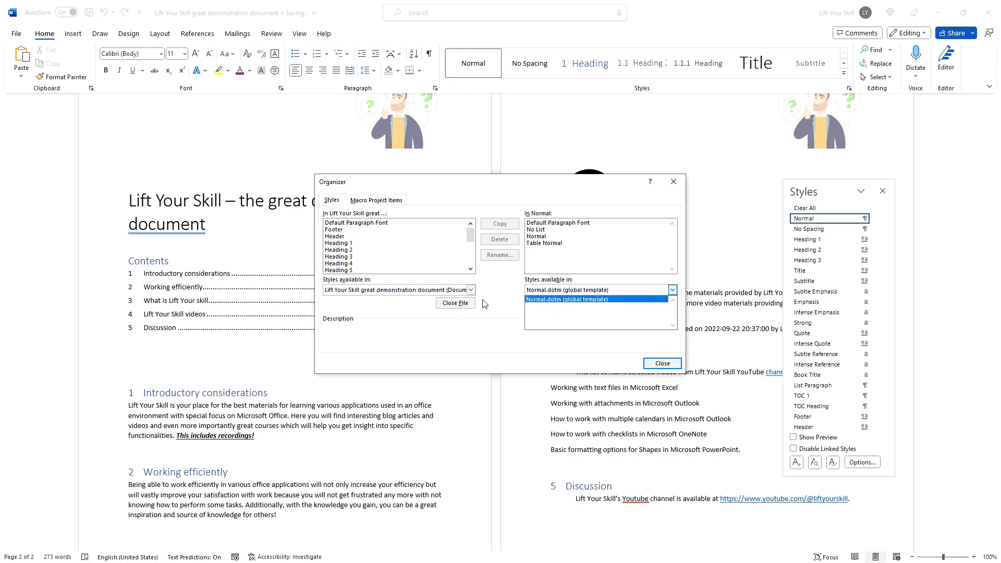
{"action": "left_click", "coordinate": [440, 288]}
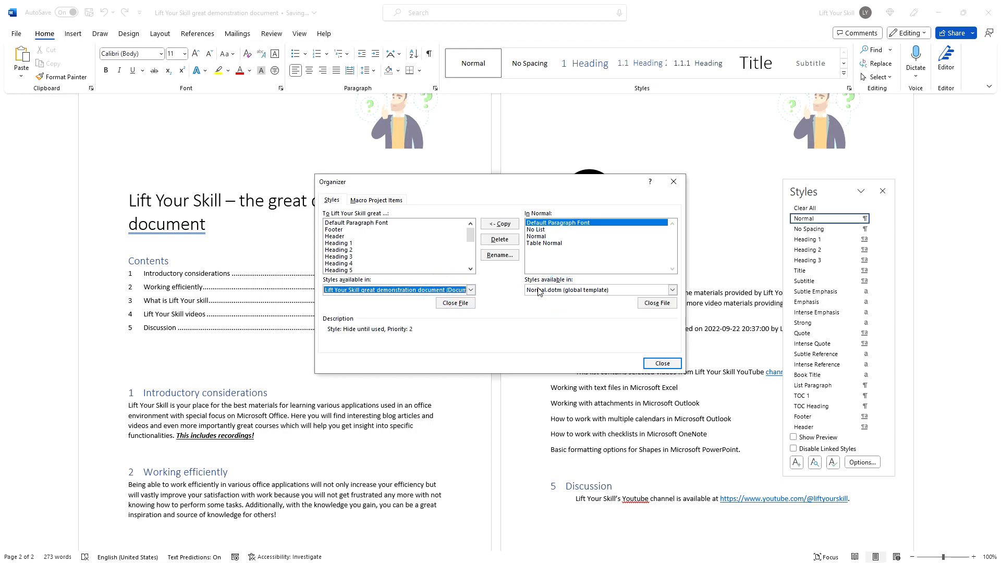
{"action": "left_click", "coordinate": [471, 290]}
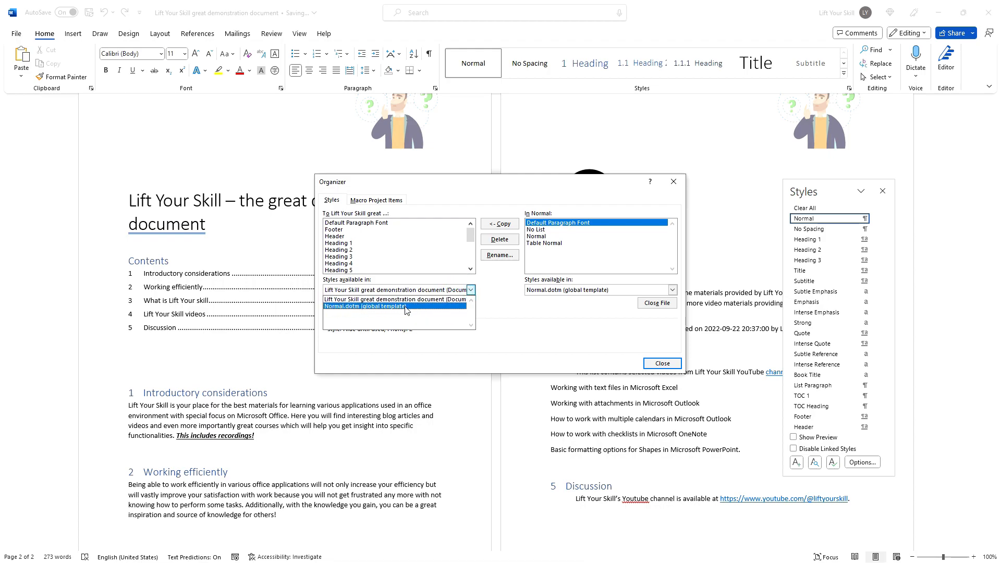
{"action": "left_click", "coordinate": [350, 299]}
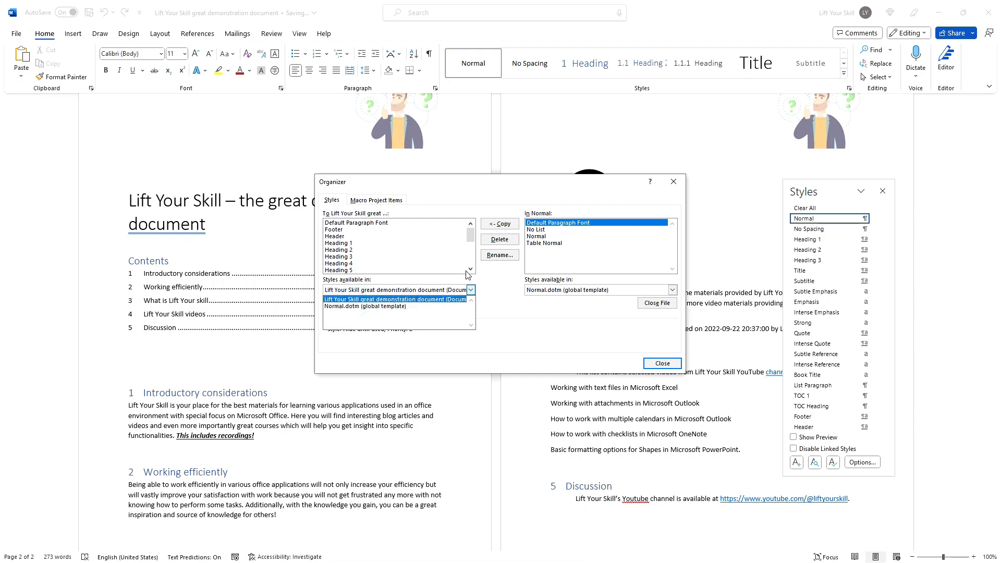
{"action": "left_click", "coordinate": [509, 281]}
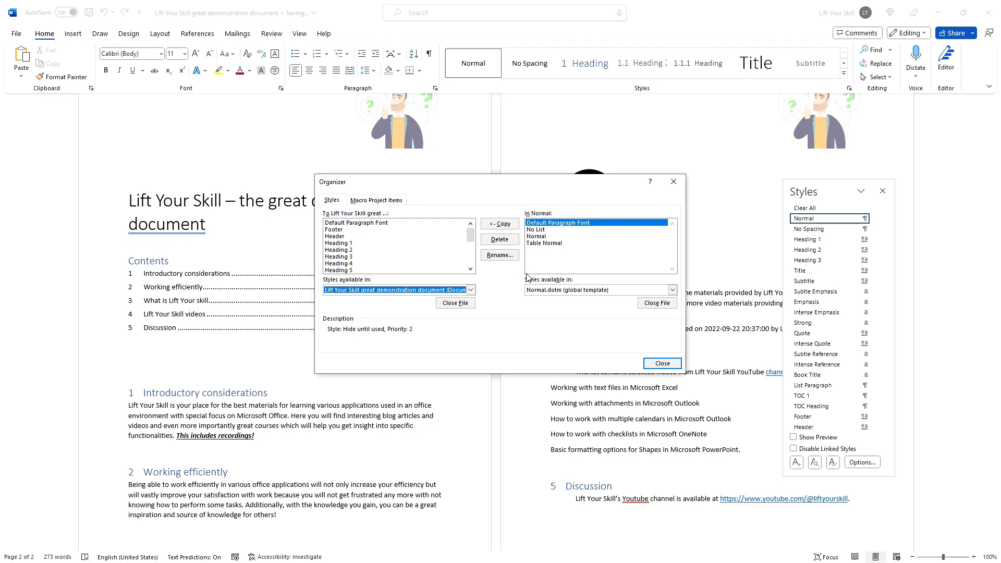
{"action": "left_click", "coordinate": [673, 181]}
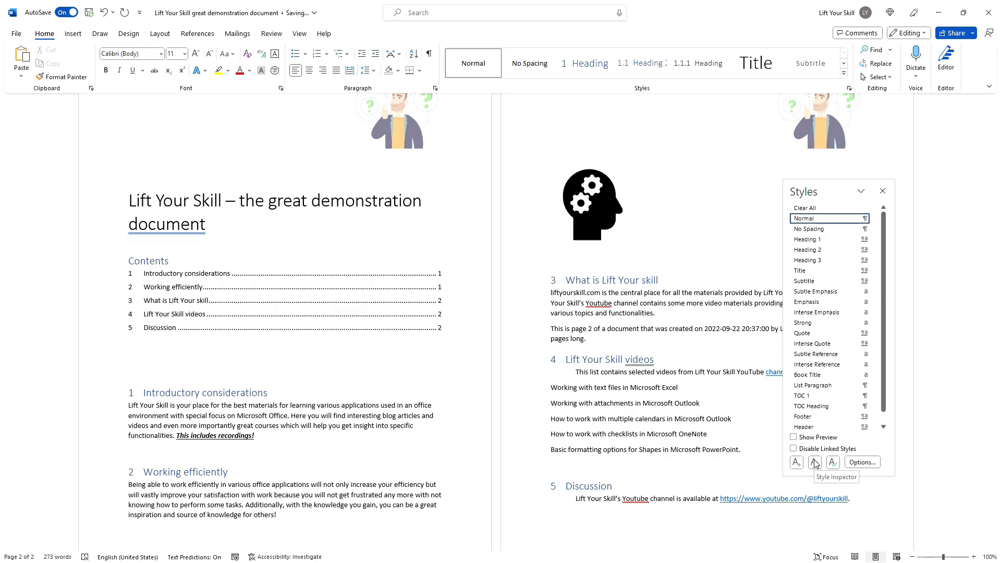
Step: Check the What is Lift Your skill heading's style in Style Inspector, then close it and the Styles pane
{"action": "left_click", "coordinate": [629, 282]}
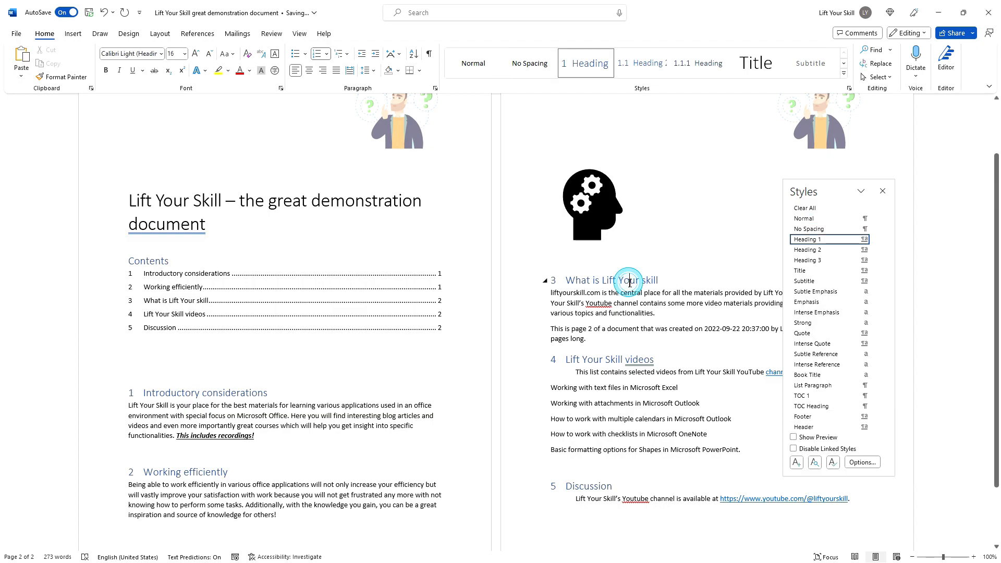
{"action": "left_click", "coordinate": [815, 462]}
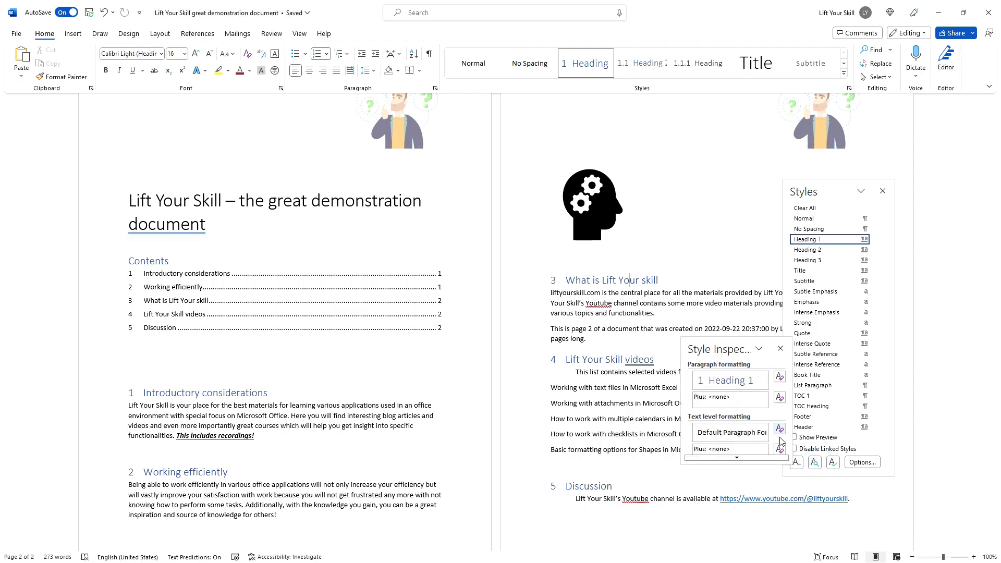
{"action": "left_click", "coordinate": [780, 350]}
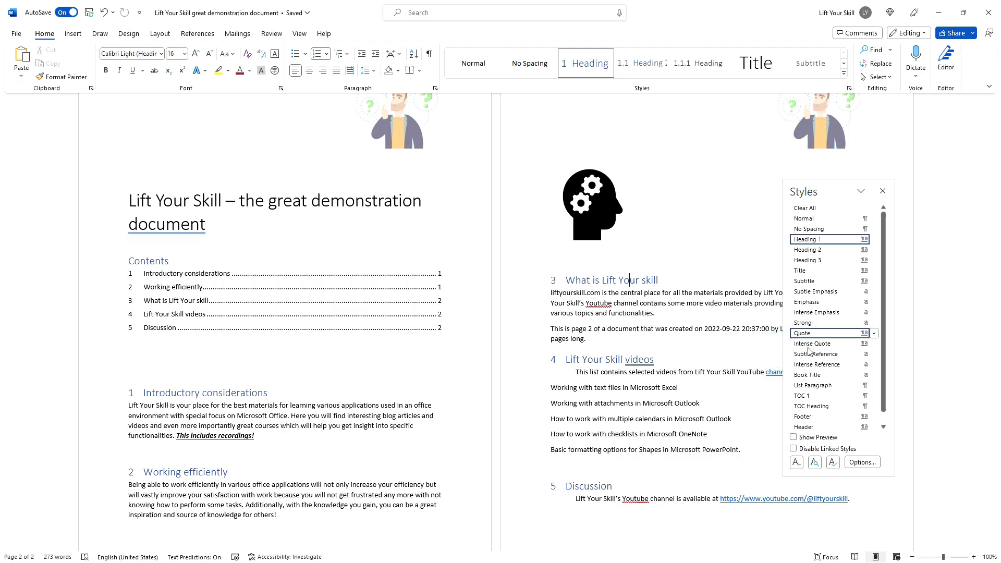
{"action": "left_click", "coordinate": [883, 192]}
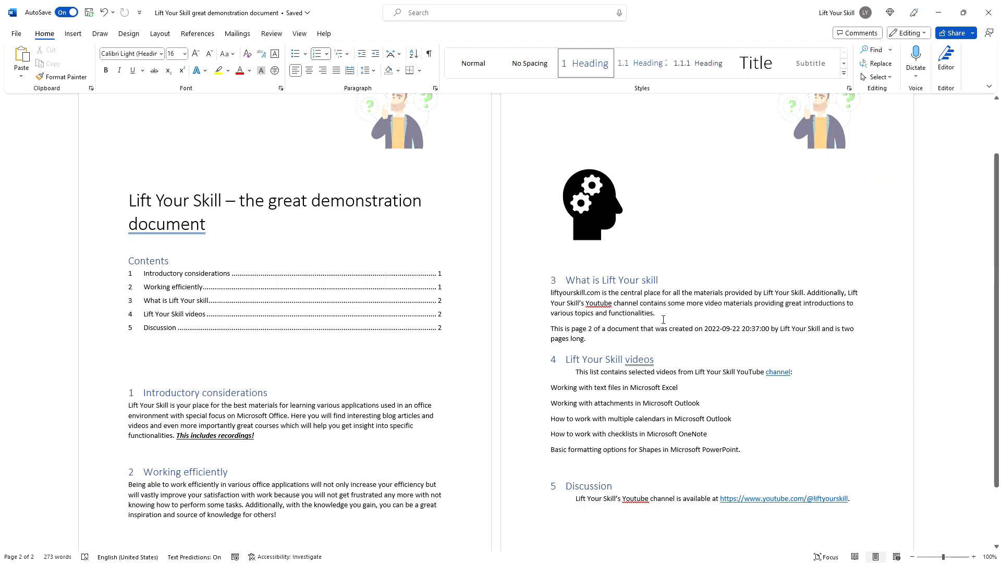
Step: Reveal the full formatting of the Lift Your Skill videos heading with Shift+F1, then close it
{"action": "left_click", "coordinate": [632, 359]}
{"action": "key", "text": "shift+F1"}
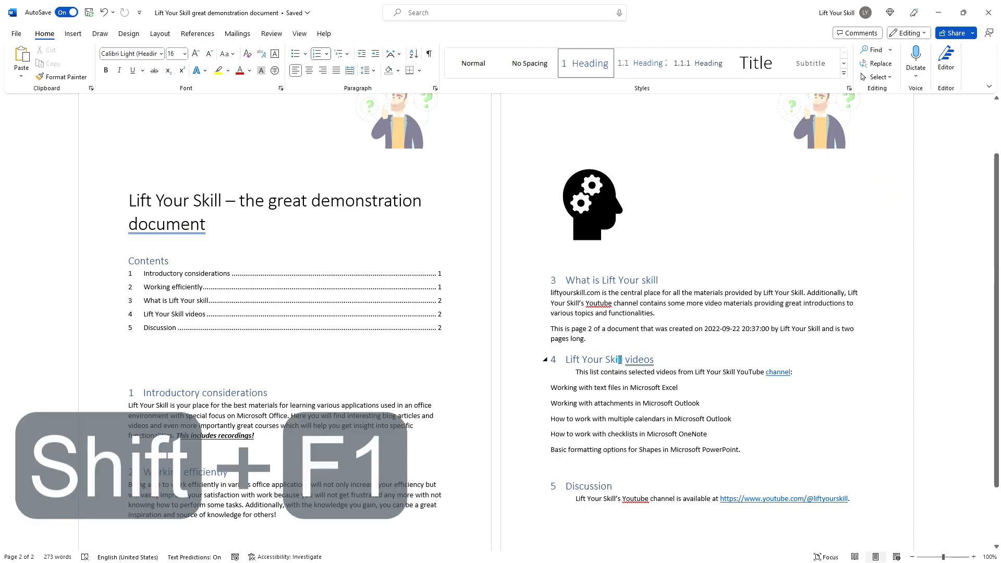
{"action": "left_click", "coordinate": [619, 359]}
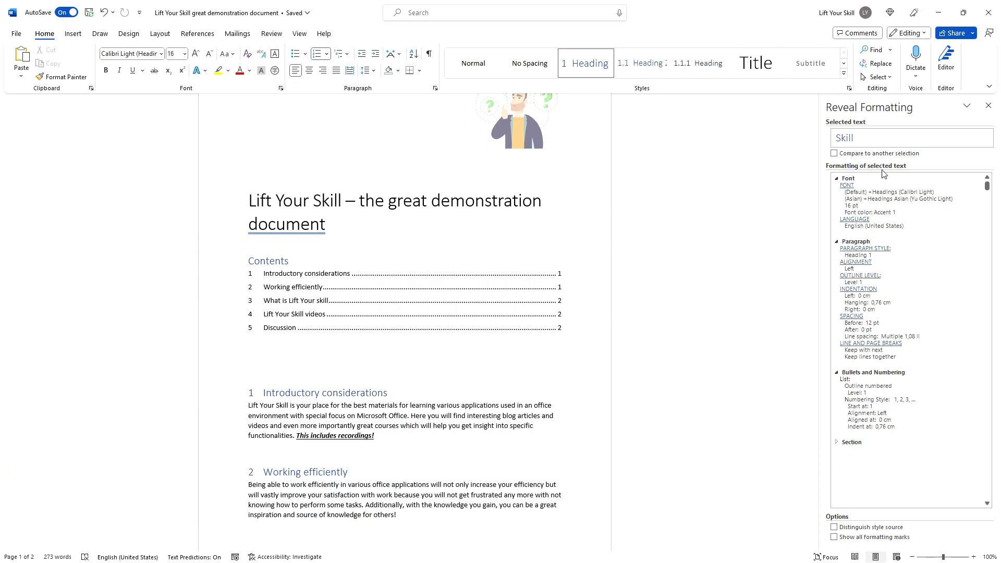
{"action": "left_click", "coordinate": [988, 106]}
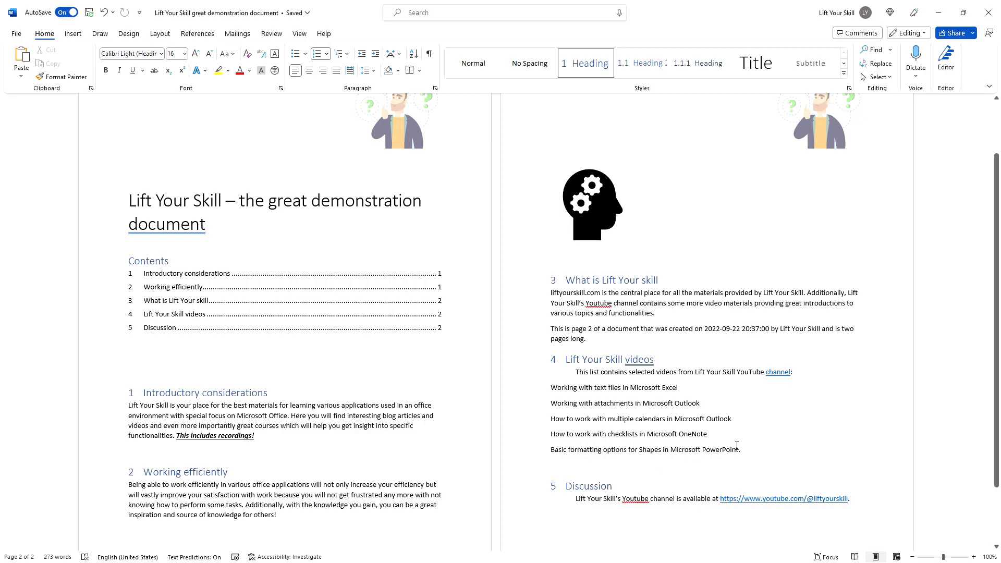
Step: Reset the section 3 and 4 headings to Normal, then restore 'What is Lift Your skill' as Heading 1
{"action": "left_click_drag", "start_coordinate": [742, 447], "coordinate": [566, 280]}
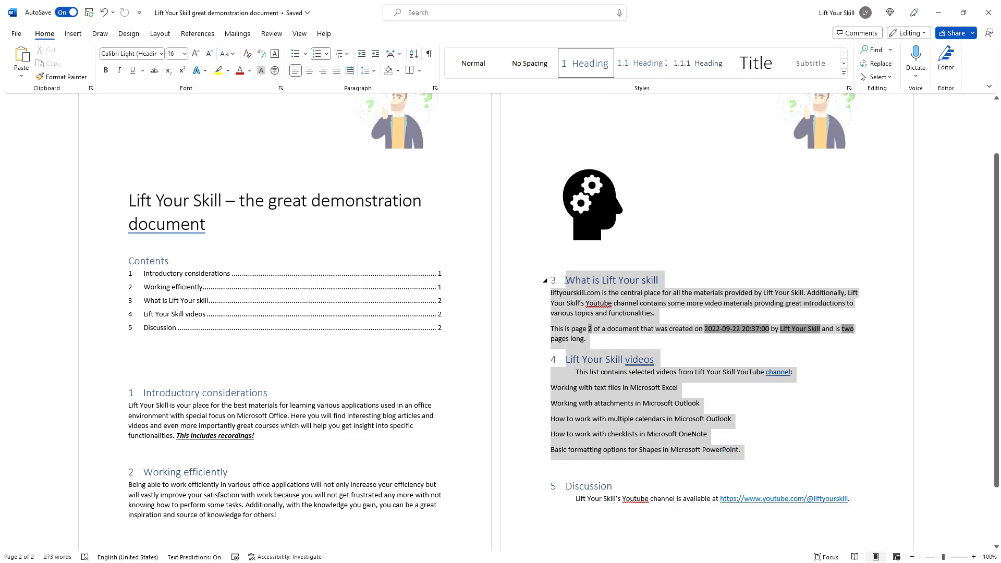
{"action": "left_click", "coordinate": [661, 387]}
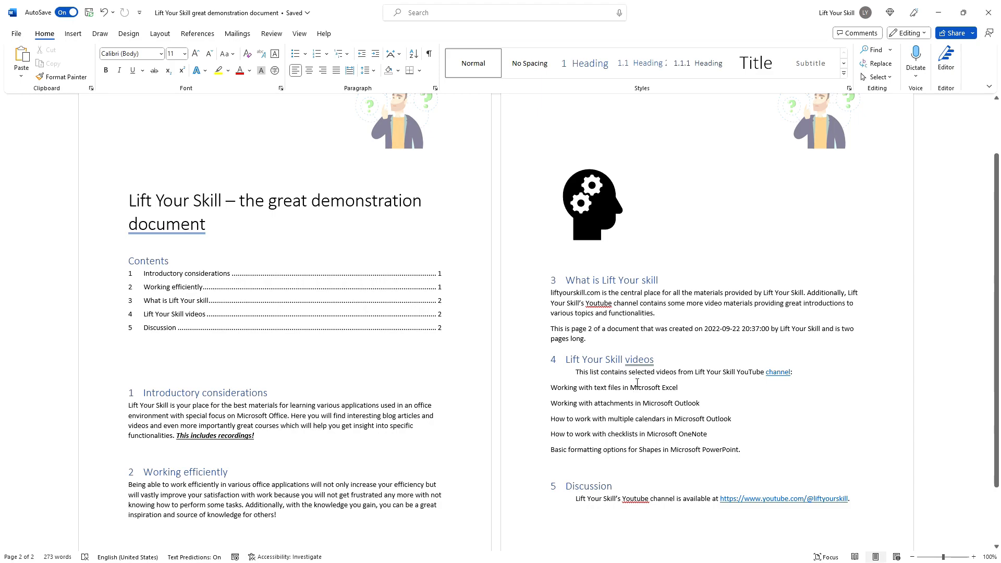
{"action": "left_click_drag", "start_coordinate": [663, 359], "coordinate": [548, 273]}
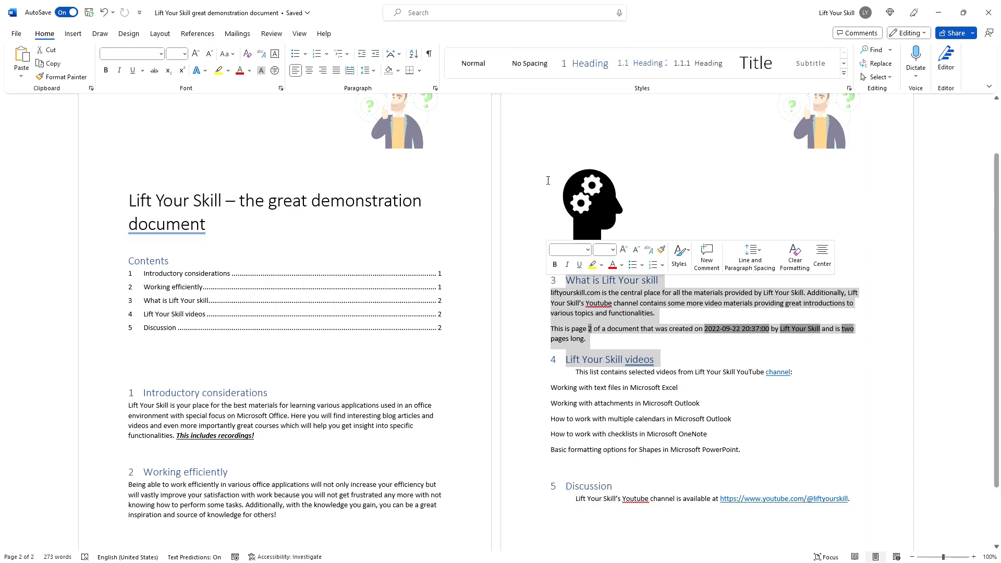
{"action": "left_click", "coordinate": [473, 60]}
{"action": "key", "text": "ctrl+alt+1"}
{"action": "left_click", "coordinate": [623, 308]}
{"action": "left_click", "coordinate": [595, 275]}
{"action": "key", "text": "ctrl+alt+1"}
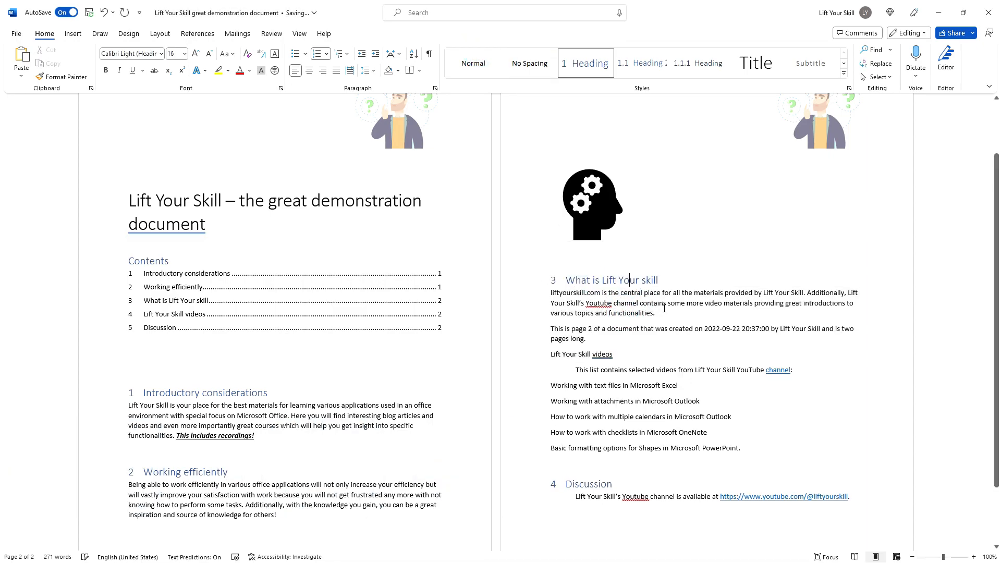
Step: Make Lift Your Skill videos a Heading 2, then promote and demote it with Alt+Shift+arrows
{"action": "left_click", "coordinate": [554, 355]}
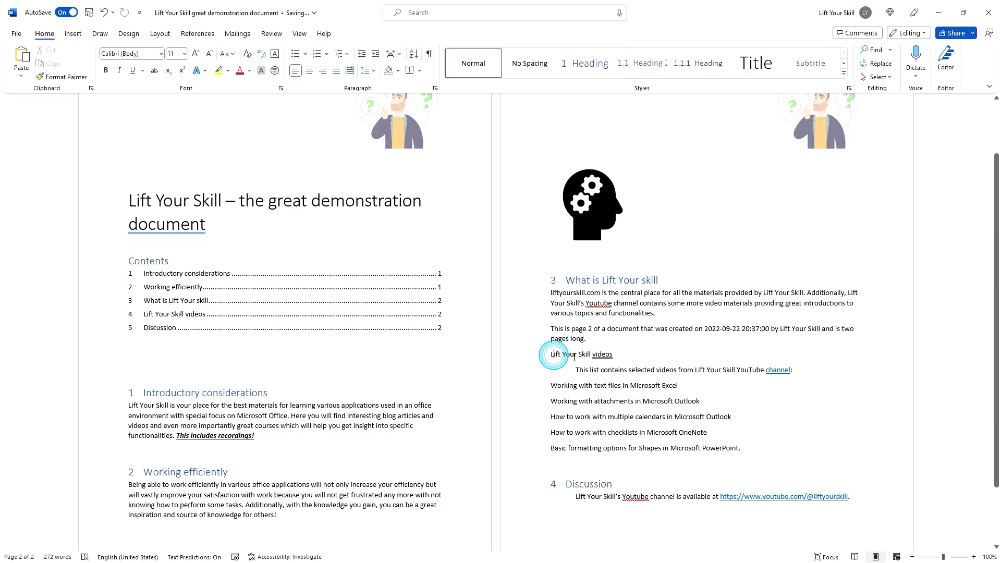
{"action": "key", "text": "ctrl+alt+2"}
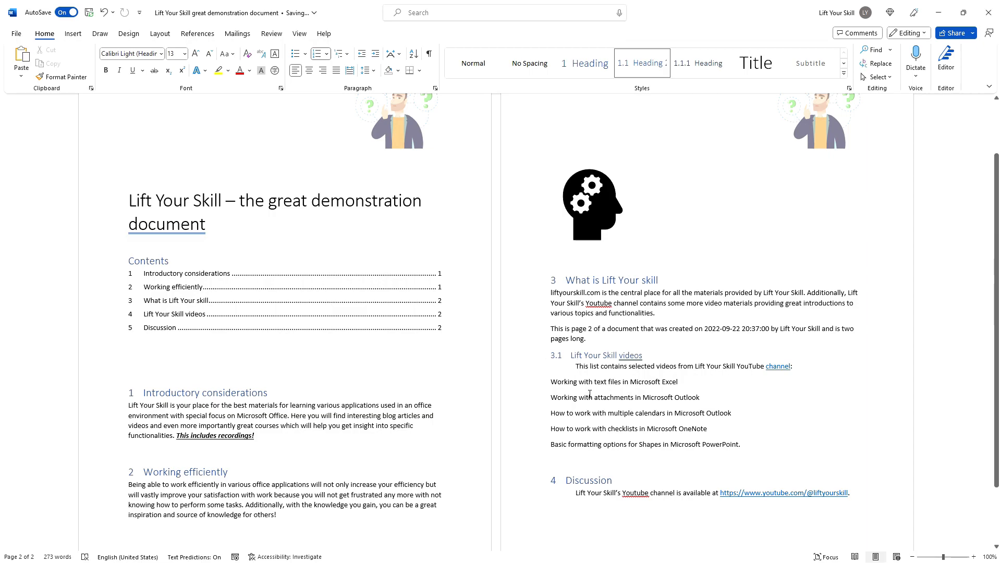
{"action": "key", "text": "alt+shift+Left"}
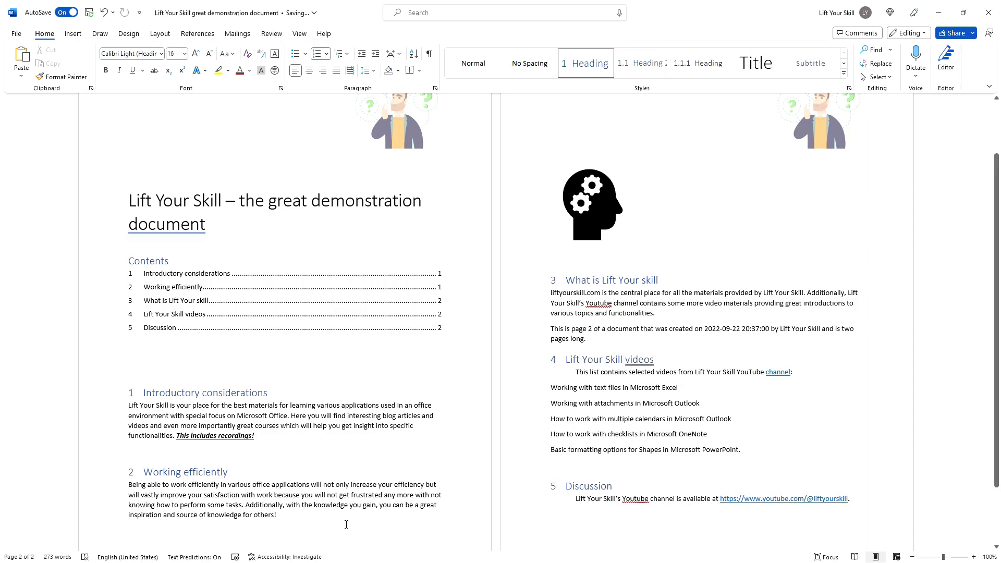
{"action": "key", "text": "alt+shift+Right"}
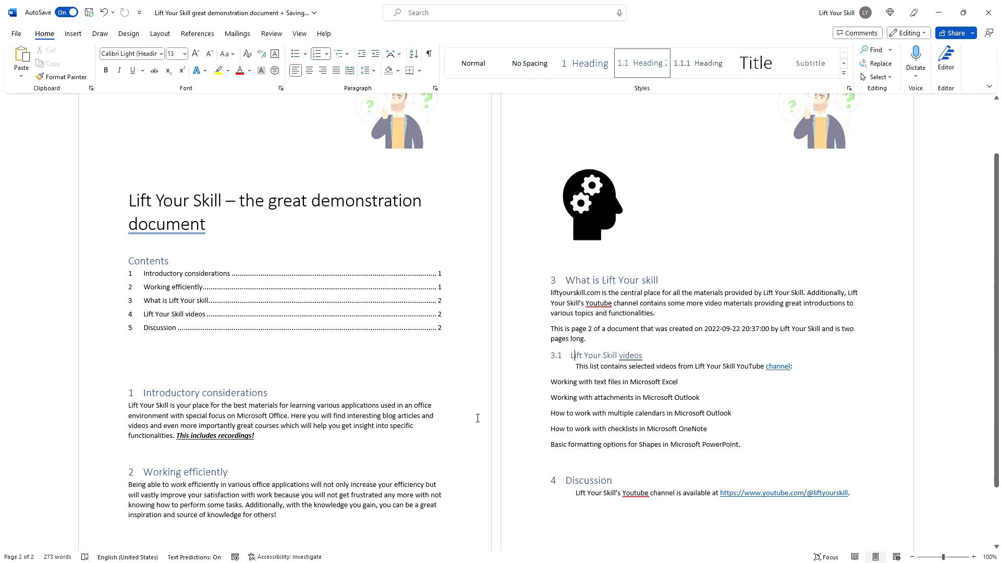
Step: Apply Heading 3 to Lift Your Skill videos so it is numbered 3.1.1
{"action": "triple_click", "coordinate": [645, 353]}
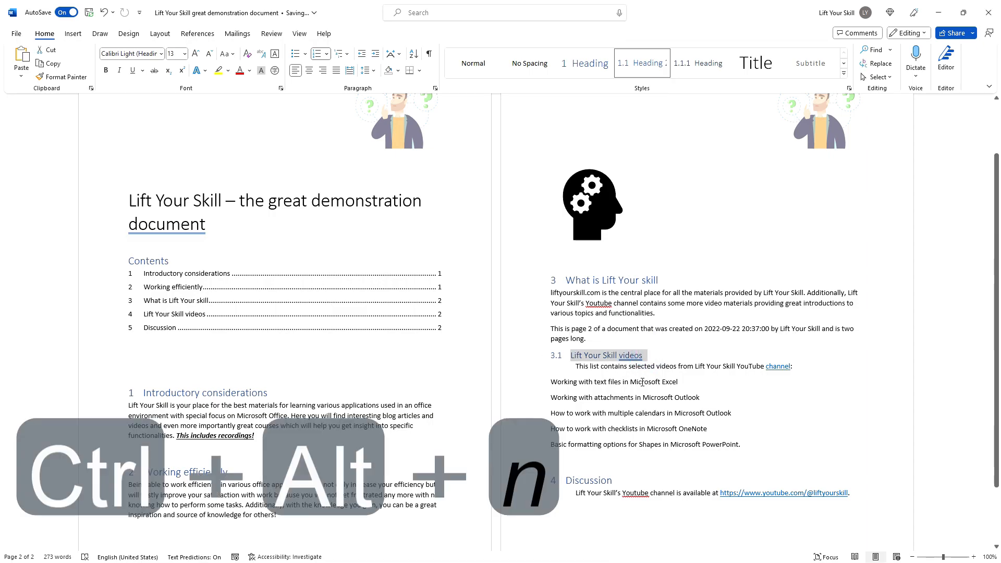
{"action": "key", "text": "ctrl+alt+3"}
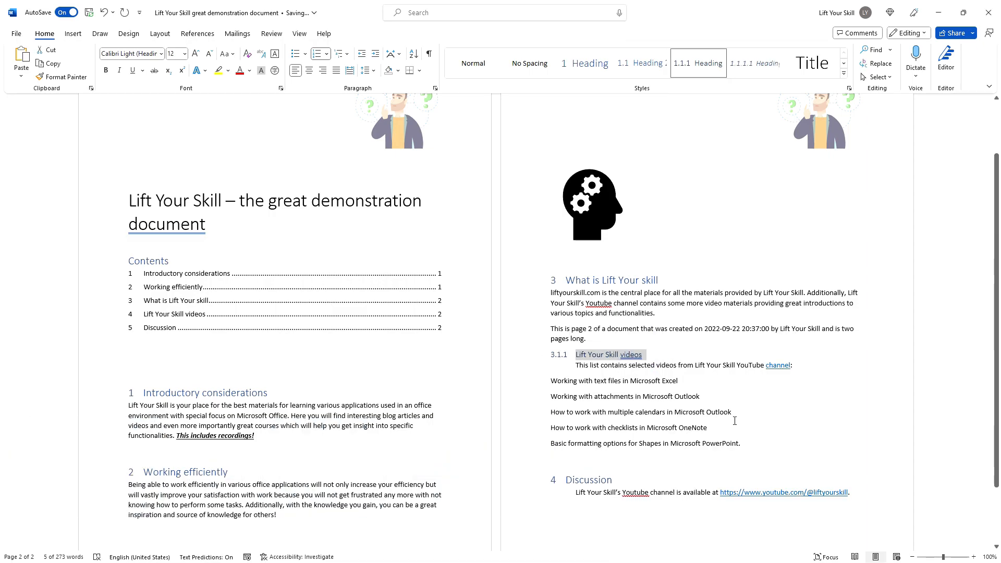
{"action": "left_click", "coordinate": [589, 367]}
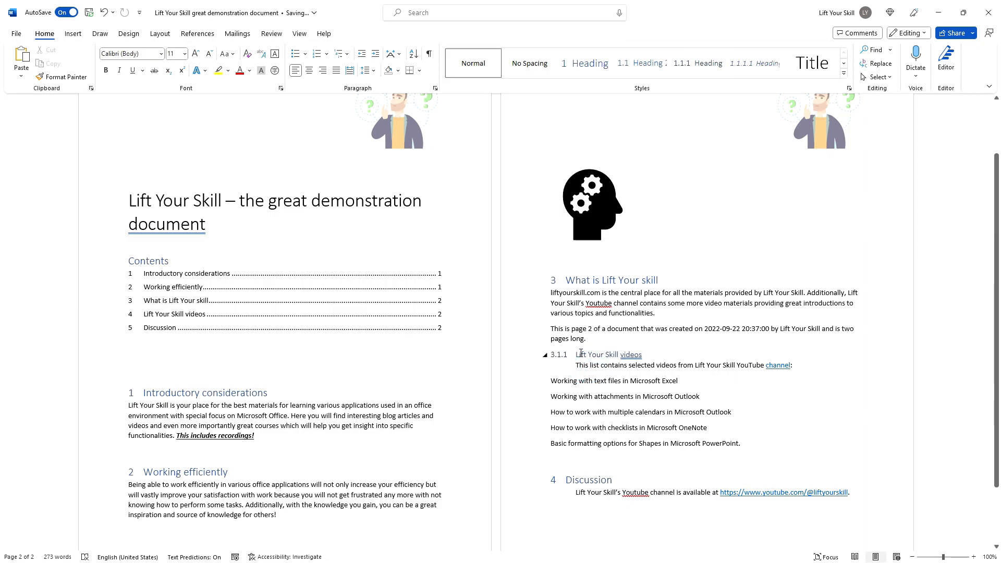
{"action": "left_click", "coordinate": [580, 353]}
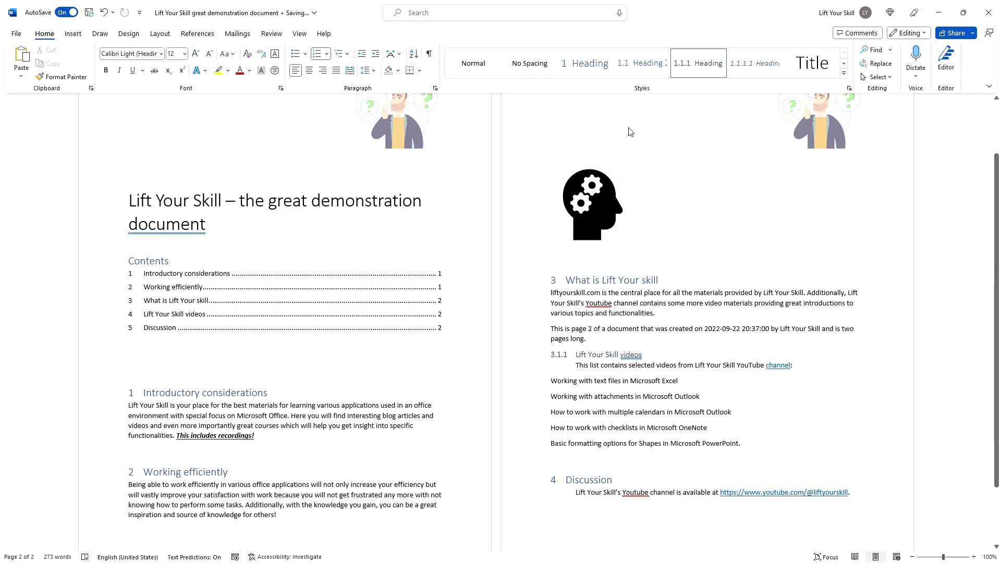
{"action": "right_click", "coordinate": [606, 71]}
{"action": "left_click", "coordinate": [635, 93]}
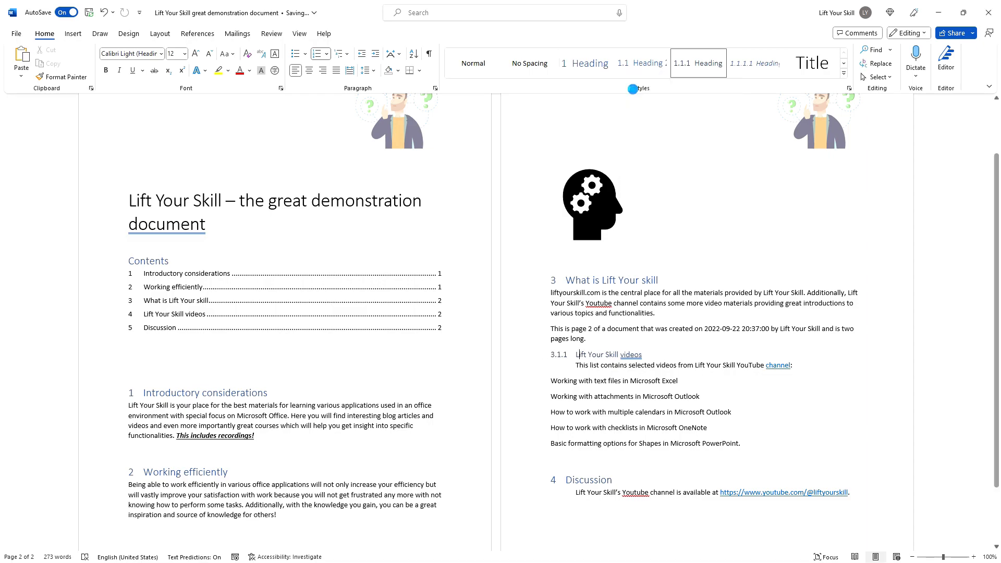
{"action": "left_click", "coordinate": [520, 389]}
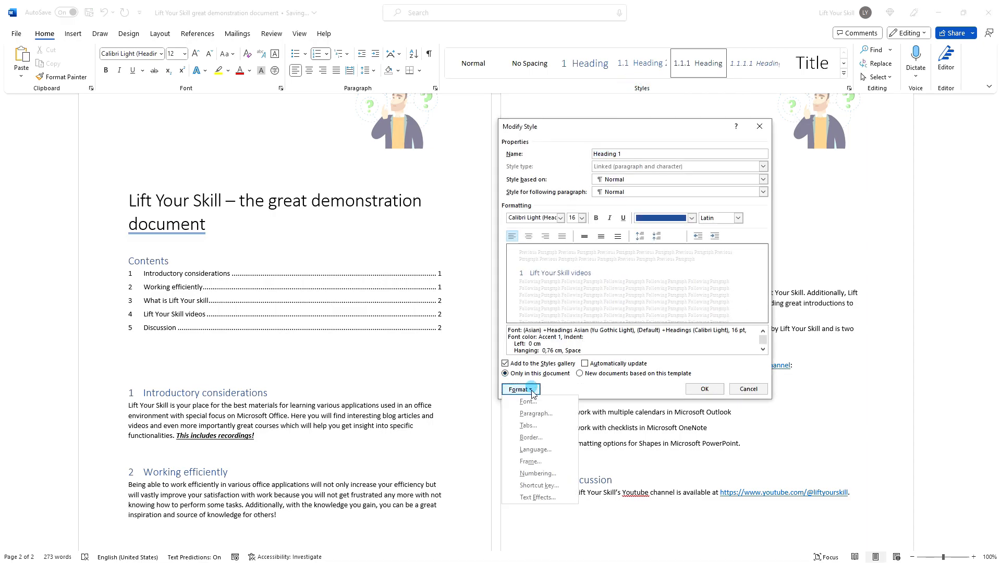
{"action": "left_click", "coordinate": [537, 485]}
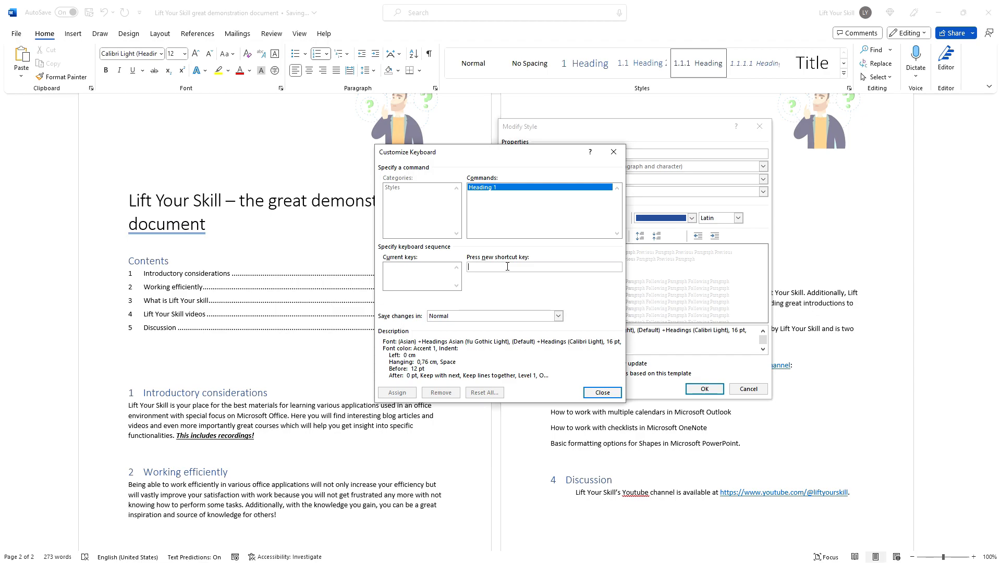
{"action": "left_click", "coordinate": [508, 266]}
{"action": "key", "text": "ctrl+c"}
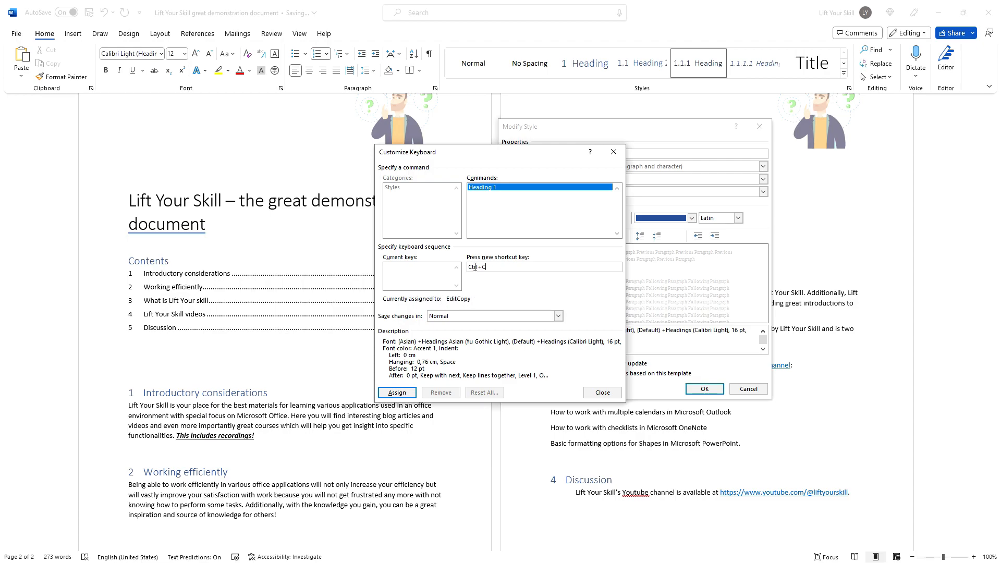
{"action": "left_click", "coordinate": [469, 299]}
{"action": "left_click", "coordinate": [614, 152]}
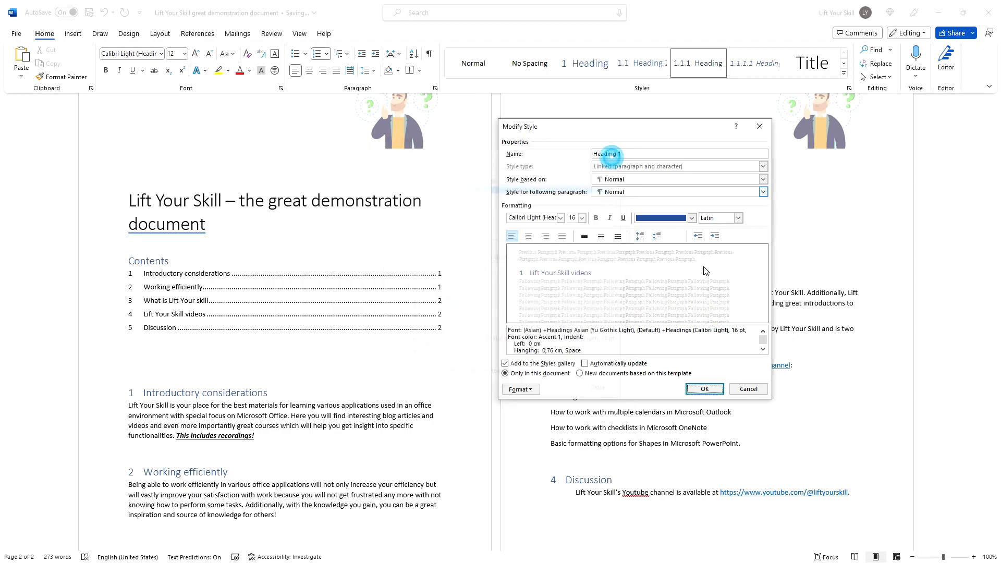
{"action": "left_click", "coordinate": [759, 127]}
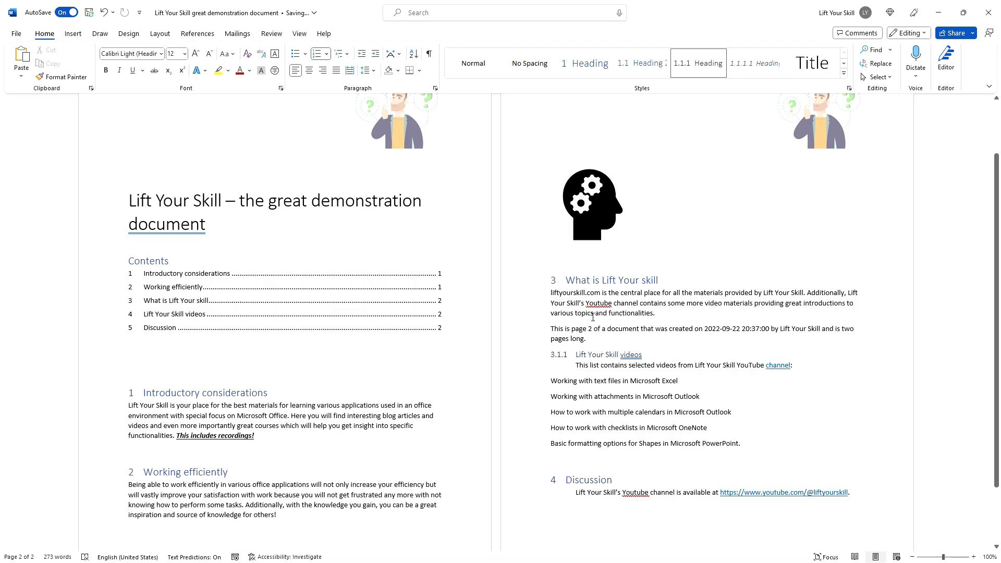